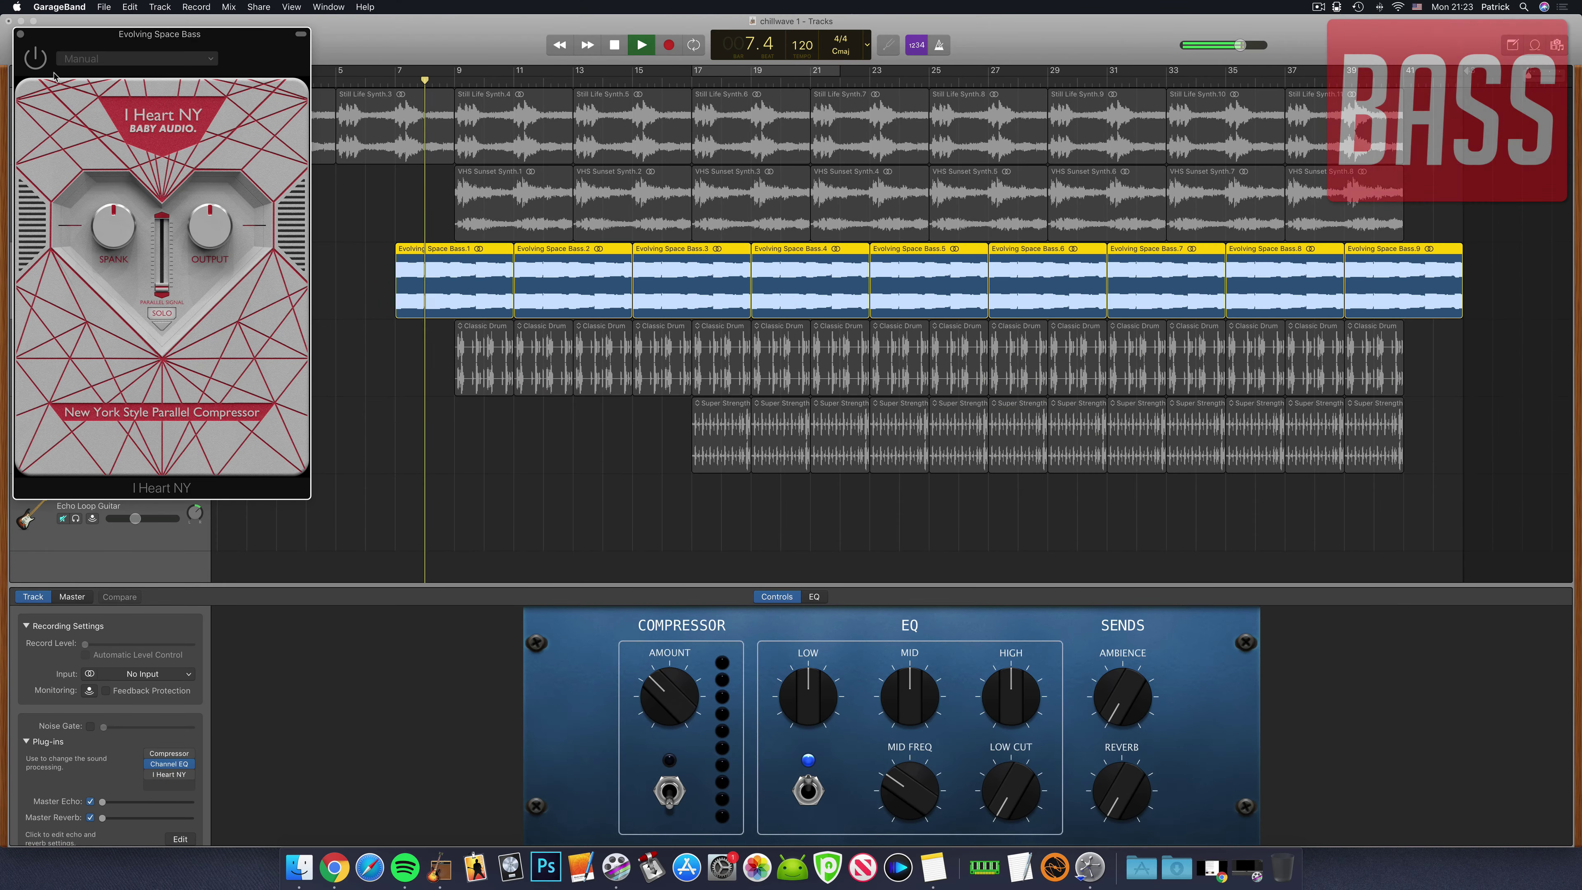
Enable the I Heart NY compressor on the soloed Evolving Space Bass track and raise its Spank amount
click(36, 58)
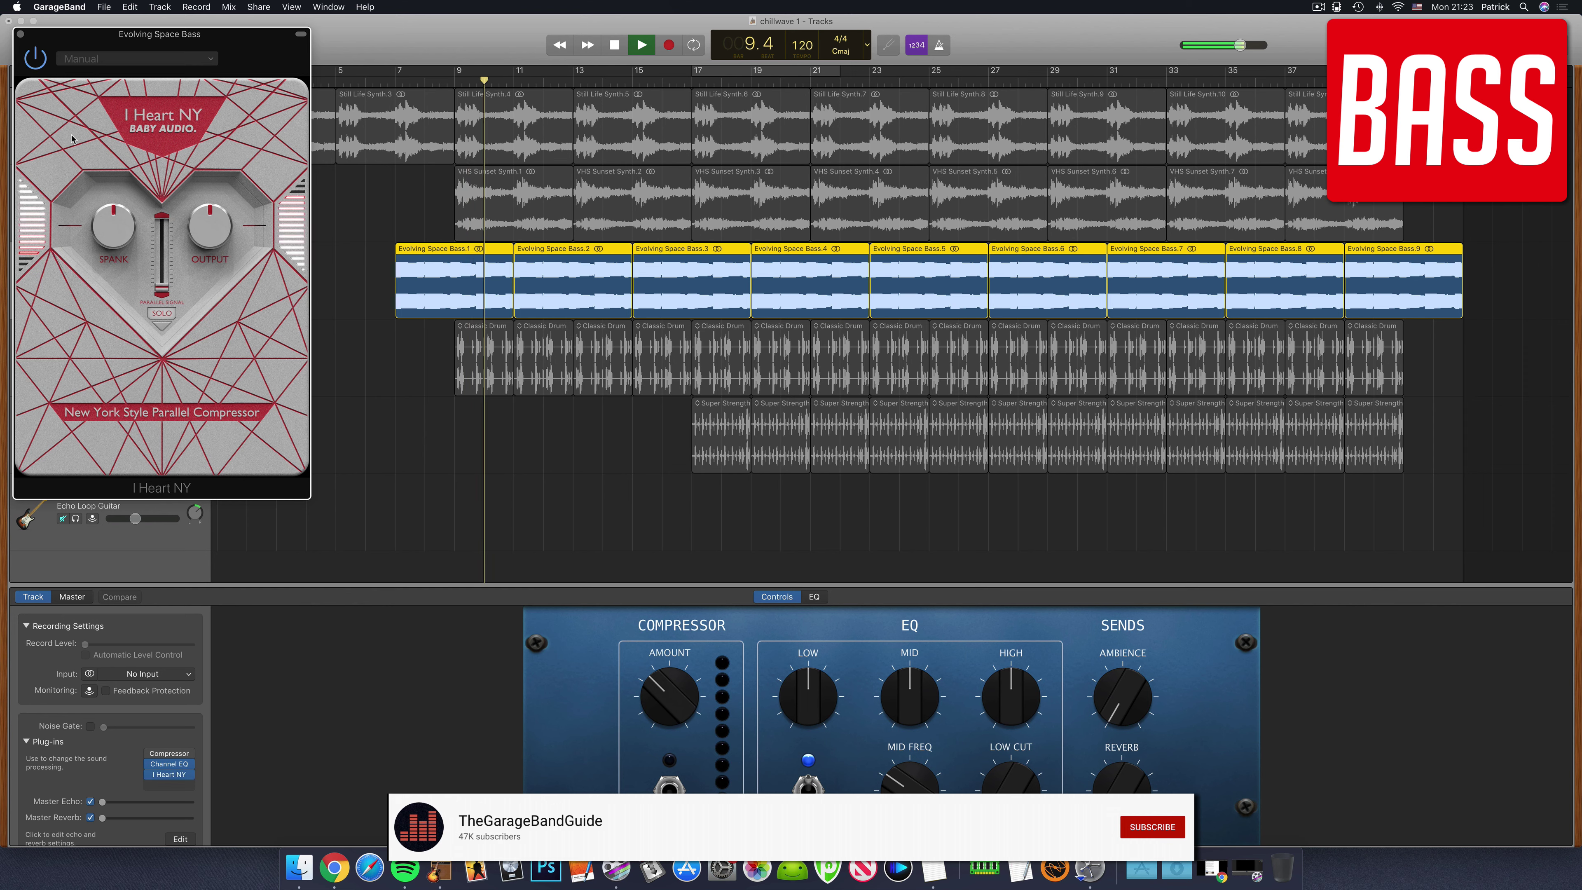
drag(106, 229, 164, 217)
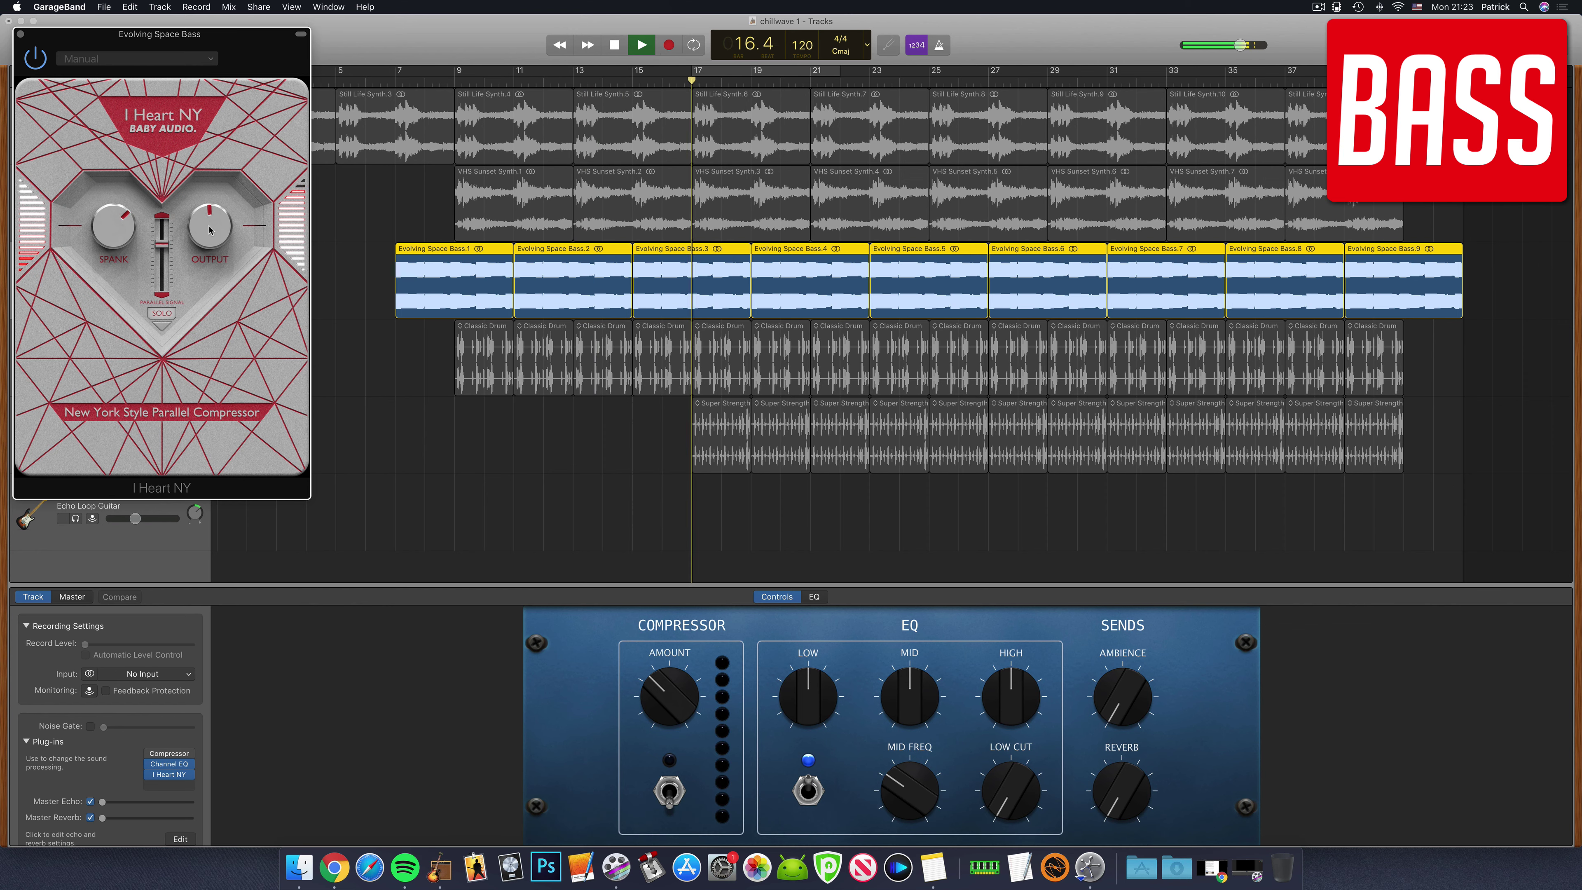
Compare the bass with the I Heart NY compressor bypassed and enabled, both soloed and within the full mix
click(41, 62)
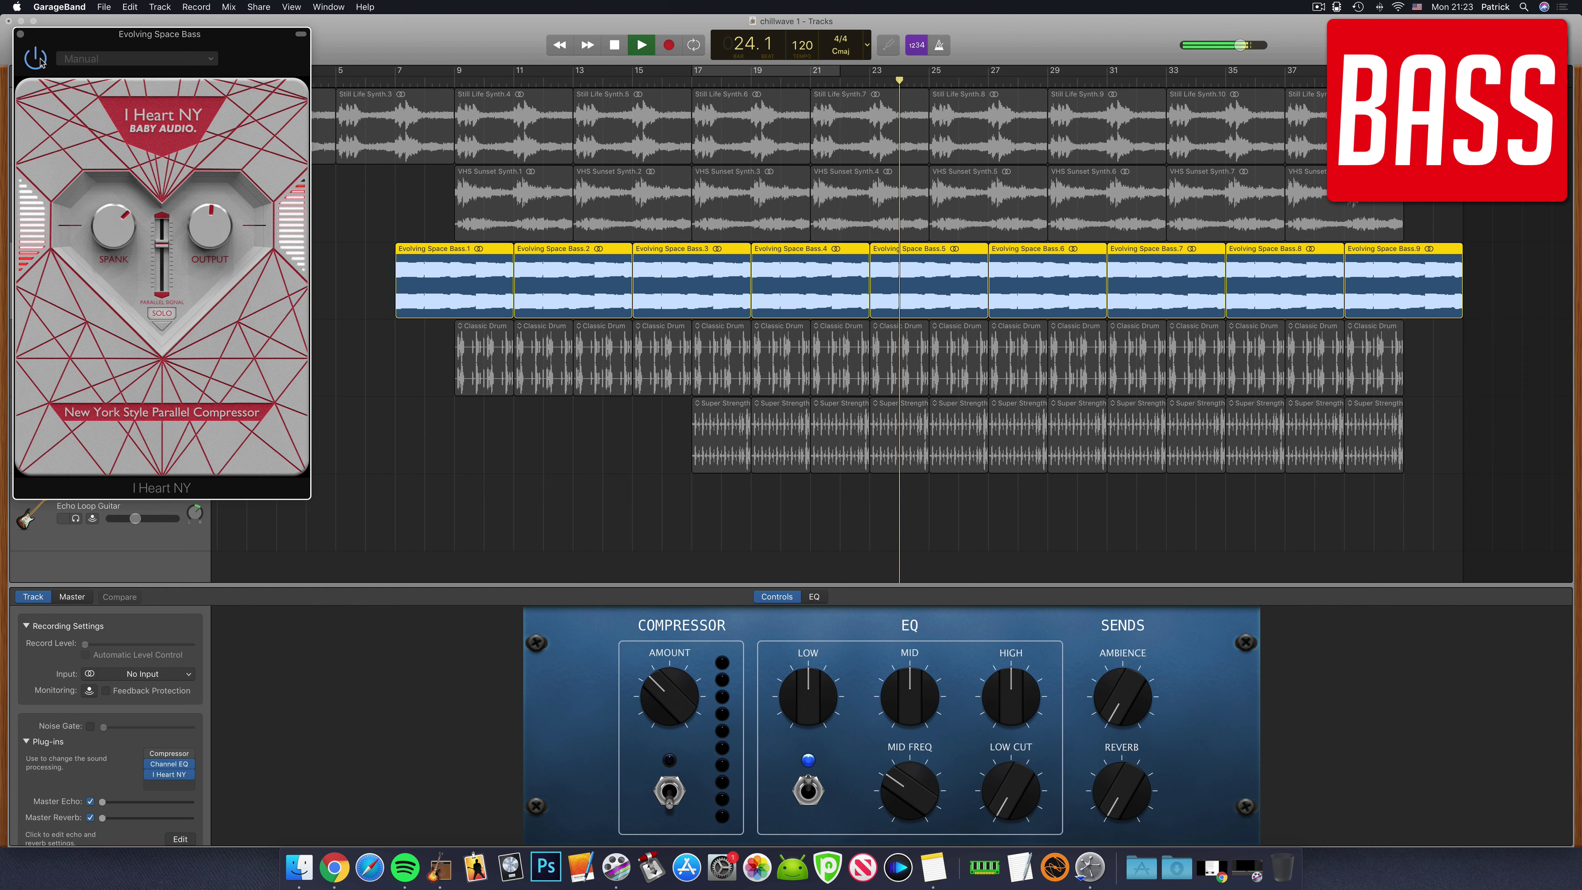
click(36, 58)
key(s)
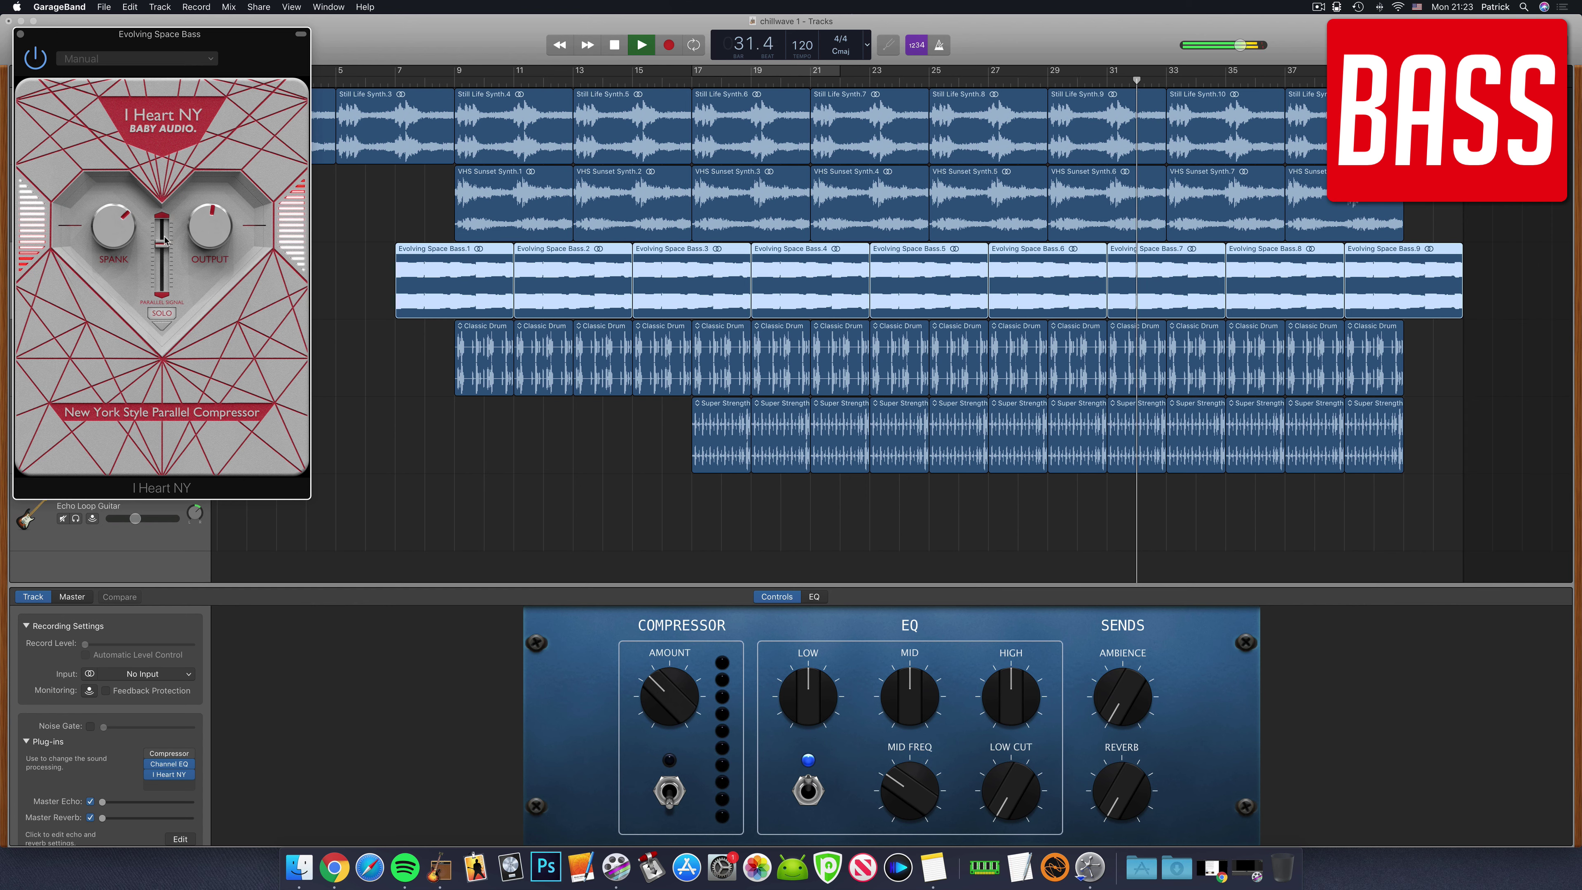
click(35, 59)
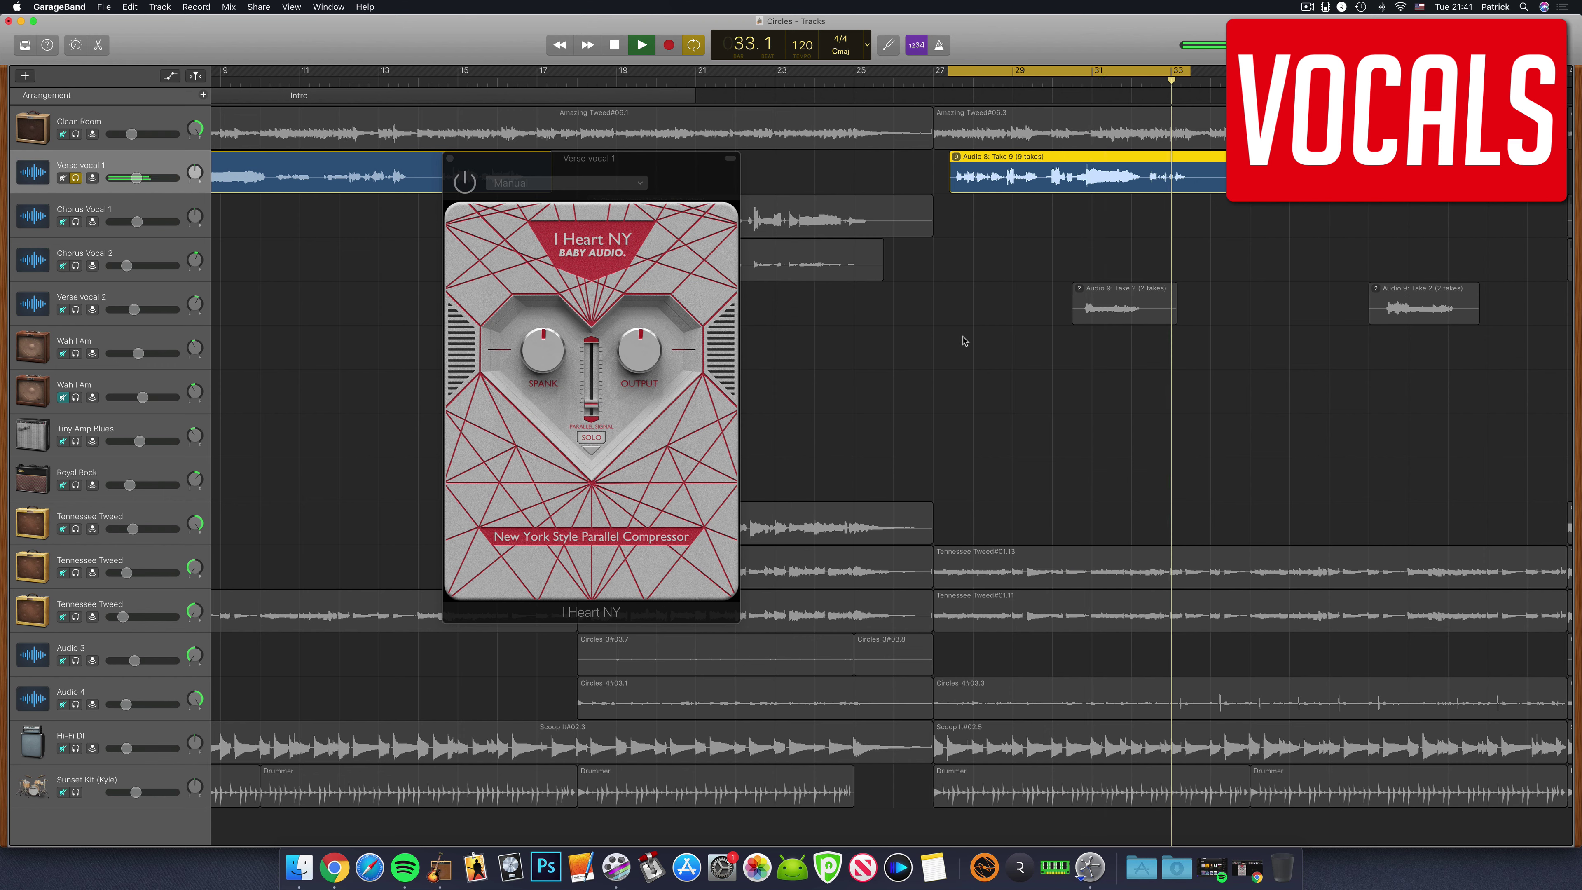
Enable the I Heart NY compressor on the soloed Verse vocal 1 track and raise its Spank amount
click(464, 191)
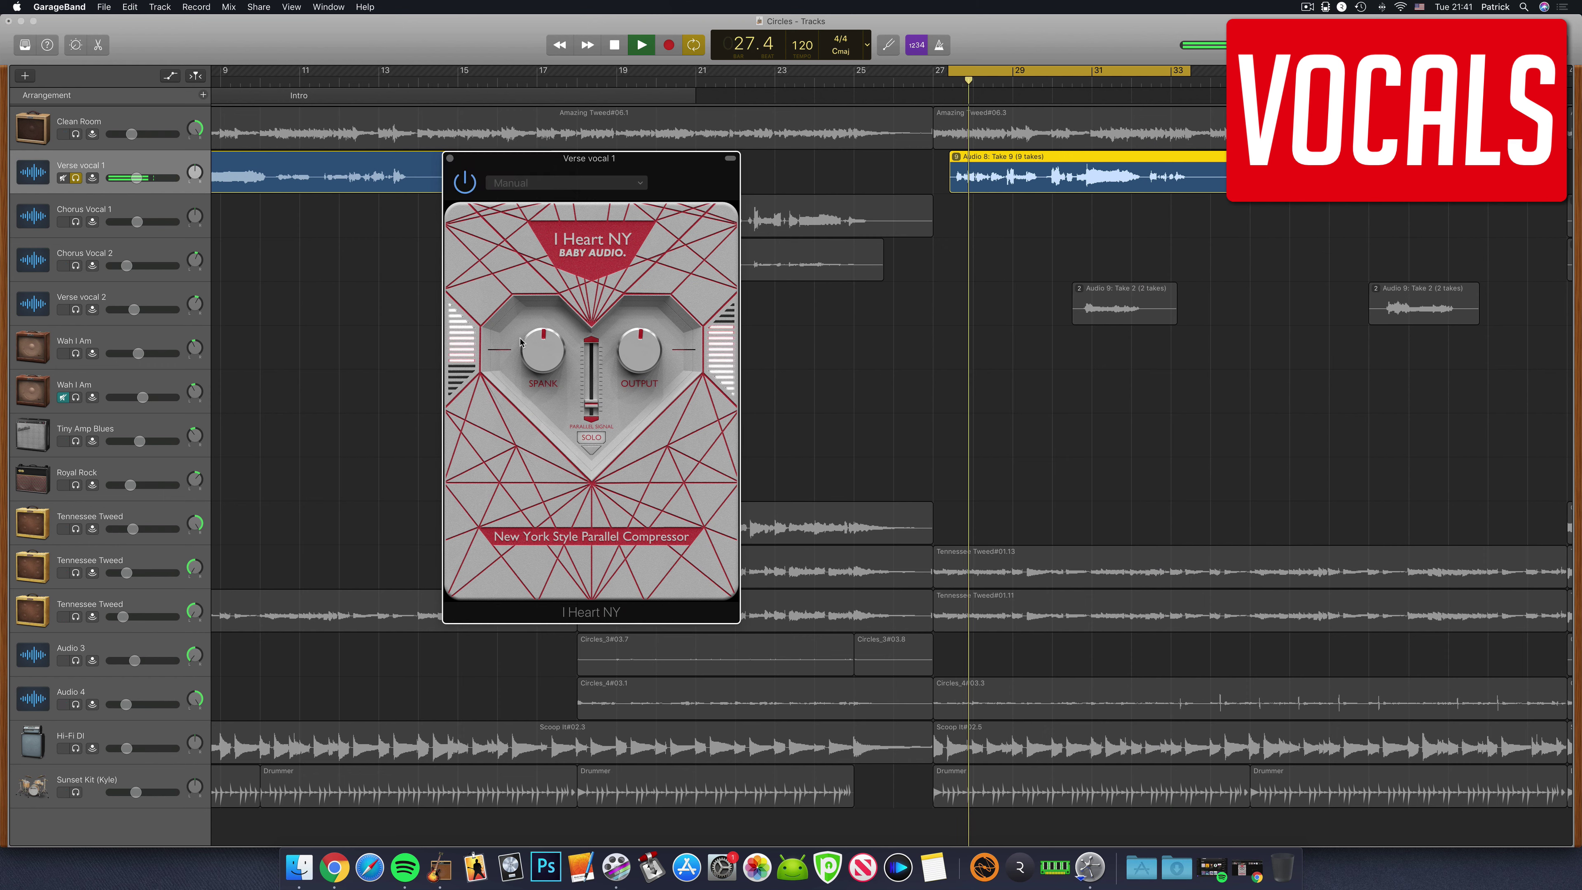
drag(541, 349, 541, 334)
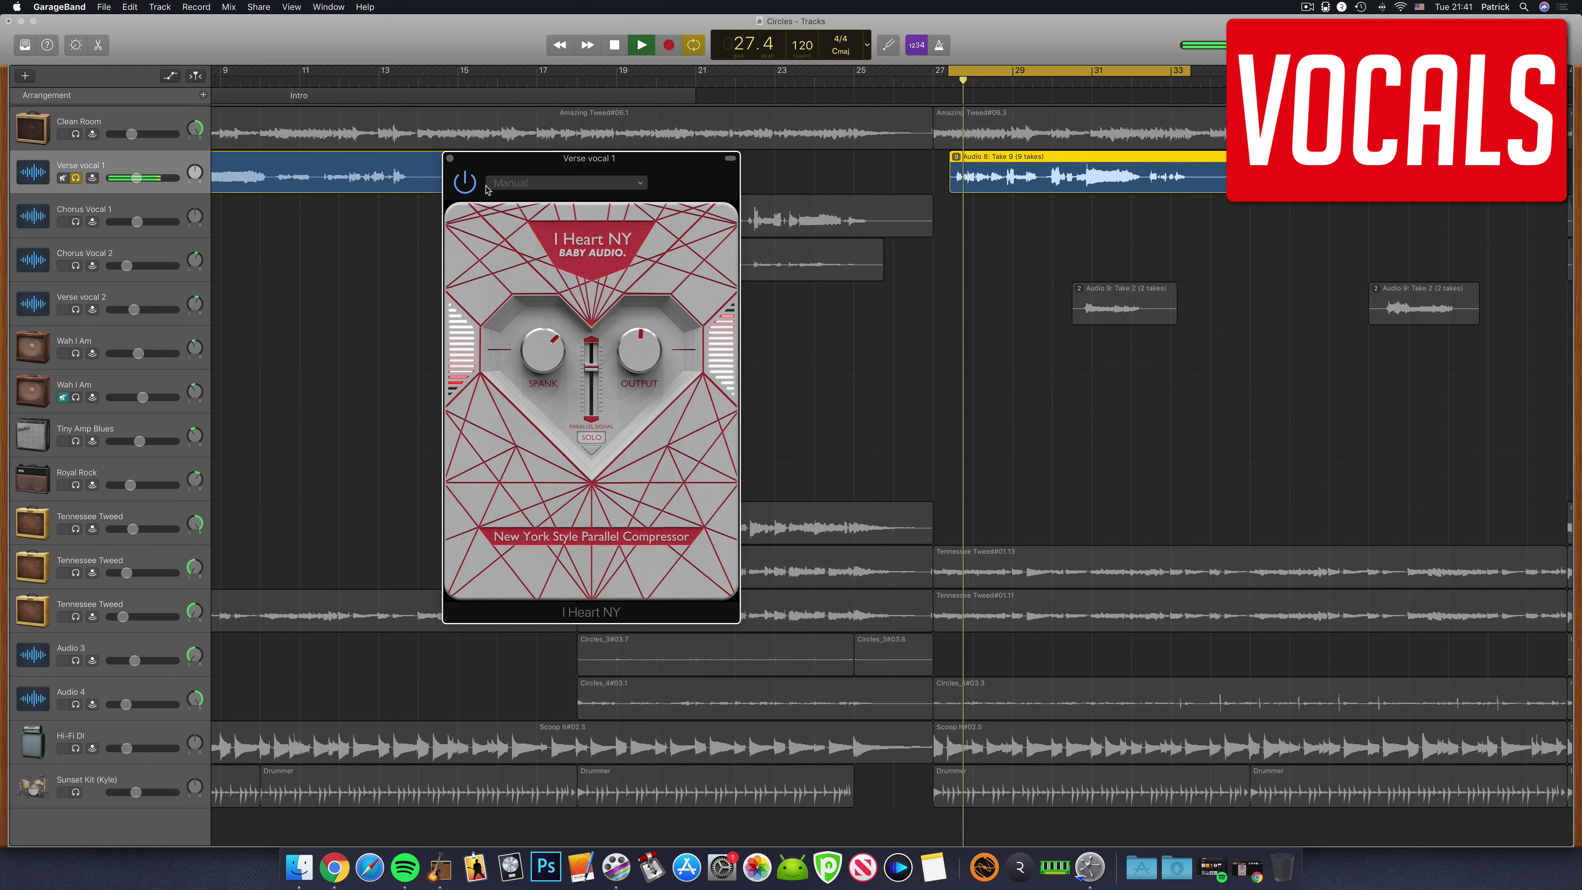
Compare Verse vocal 1 with the compressor enabled and bypassed, alternating between the full mix and the soloed track
click(76, 177)
click(75, 178)
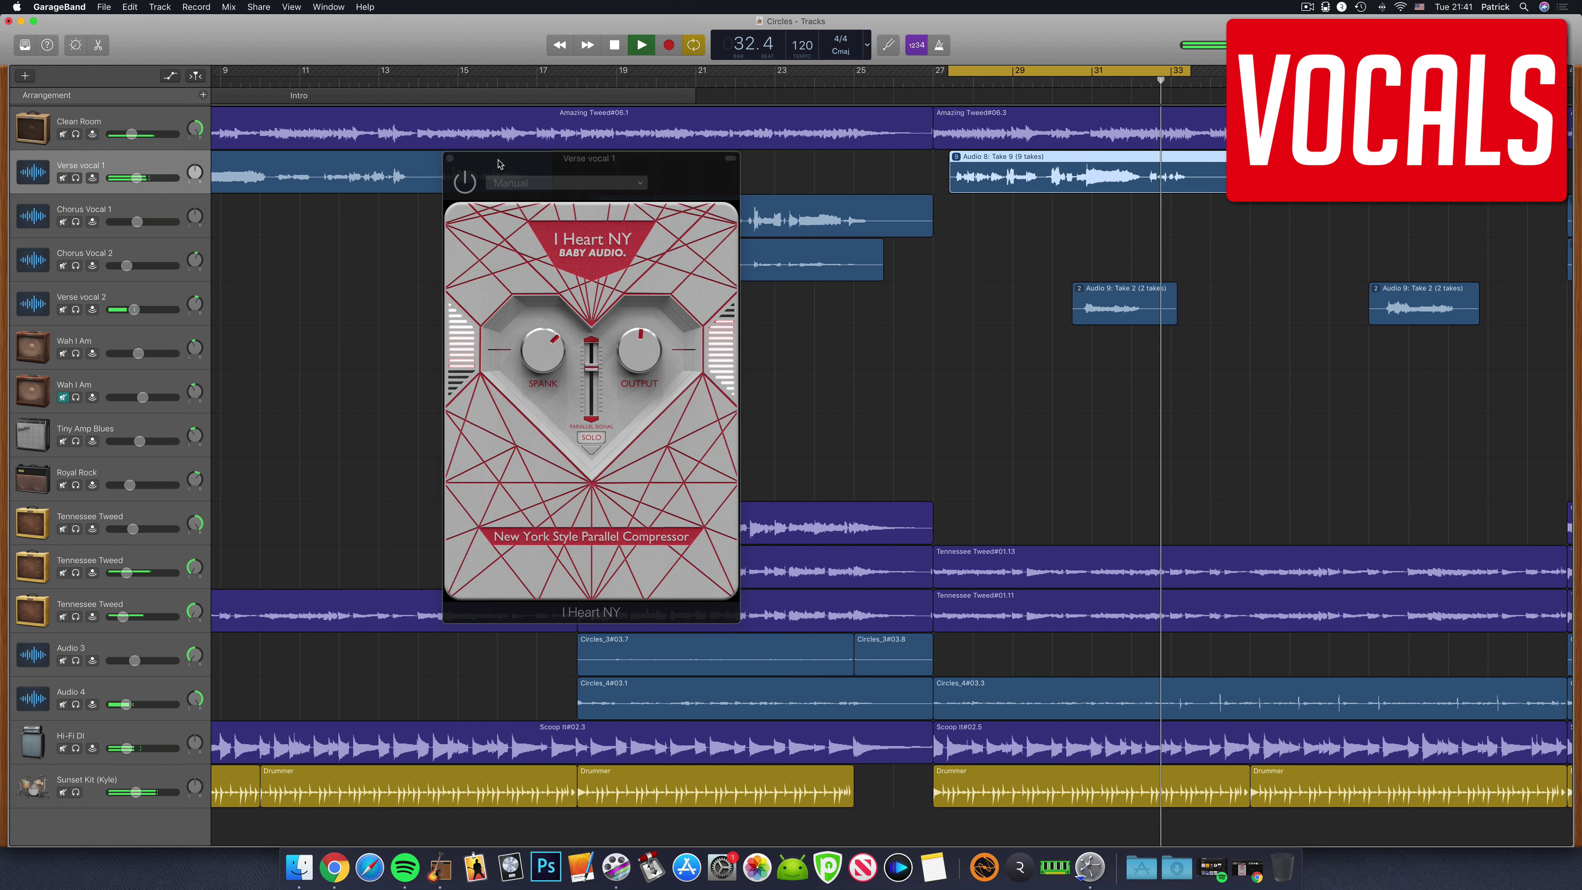
click(463, 184)
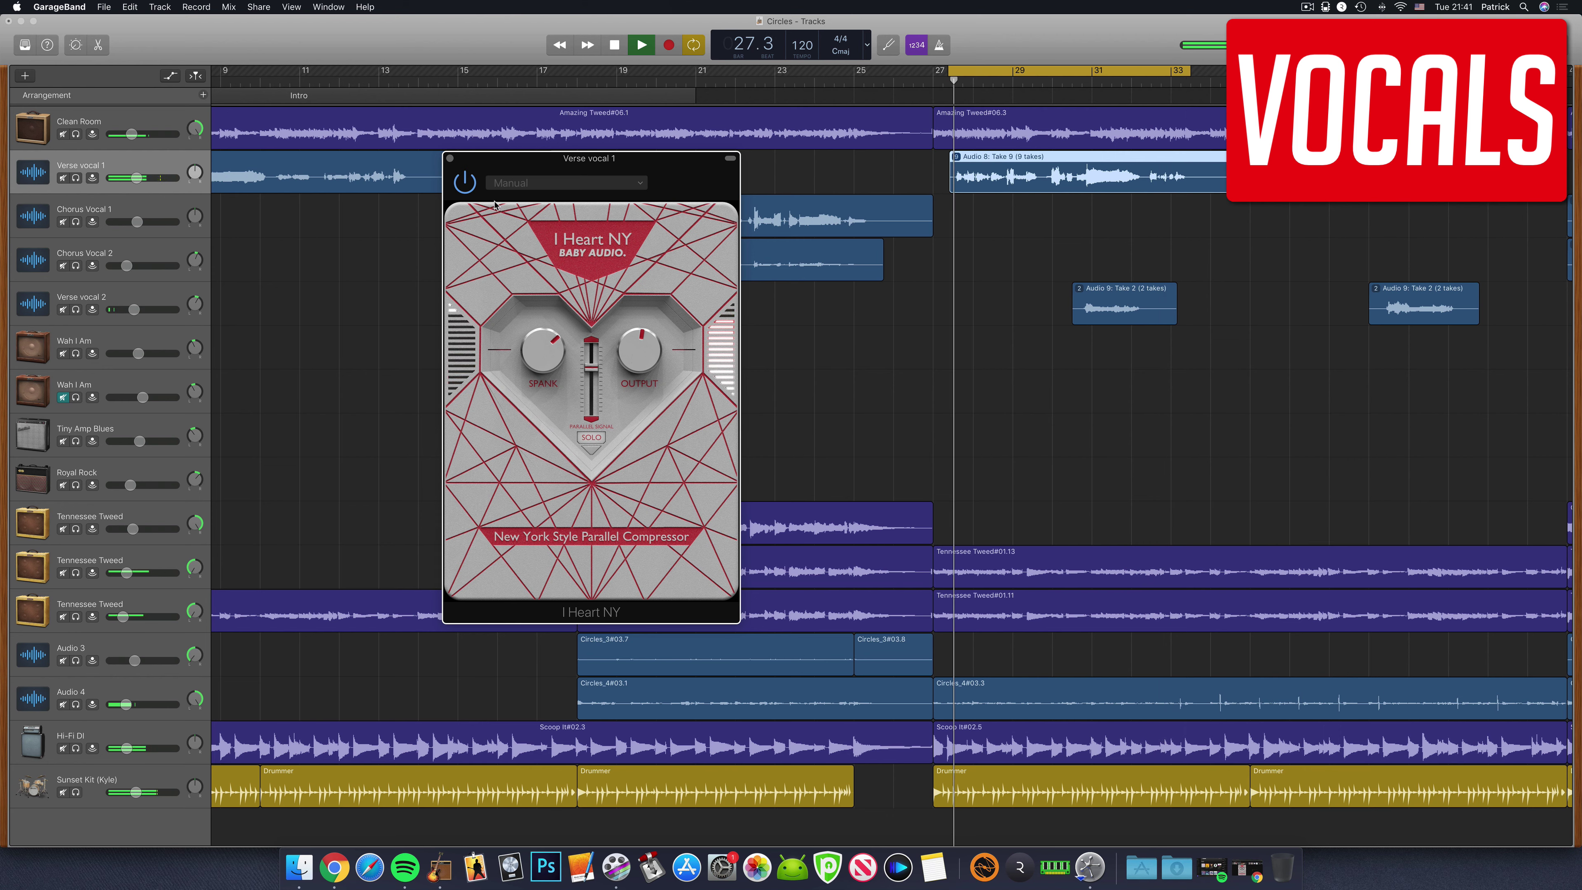
key(s)
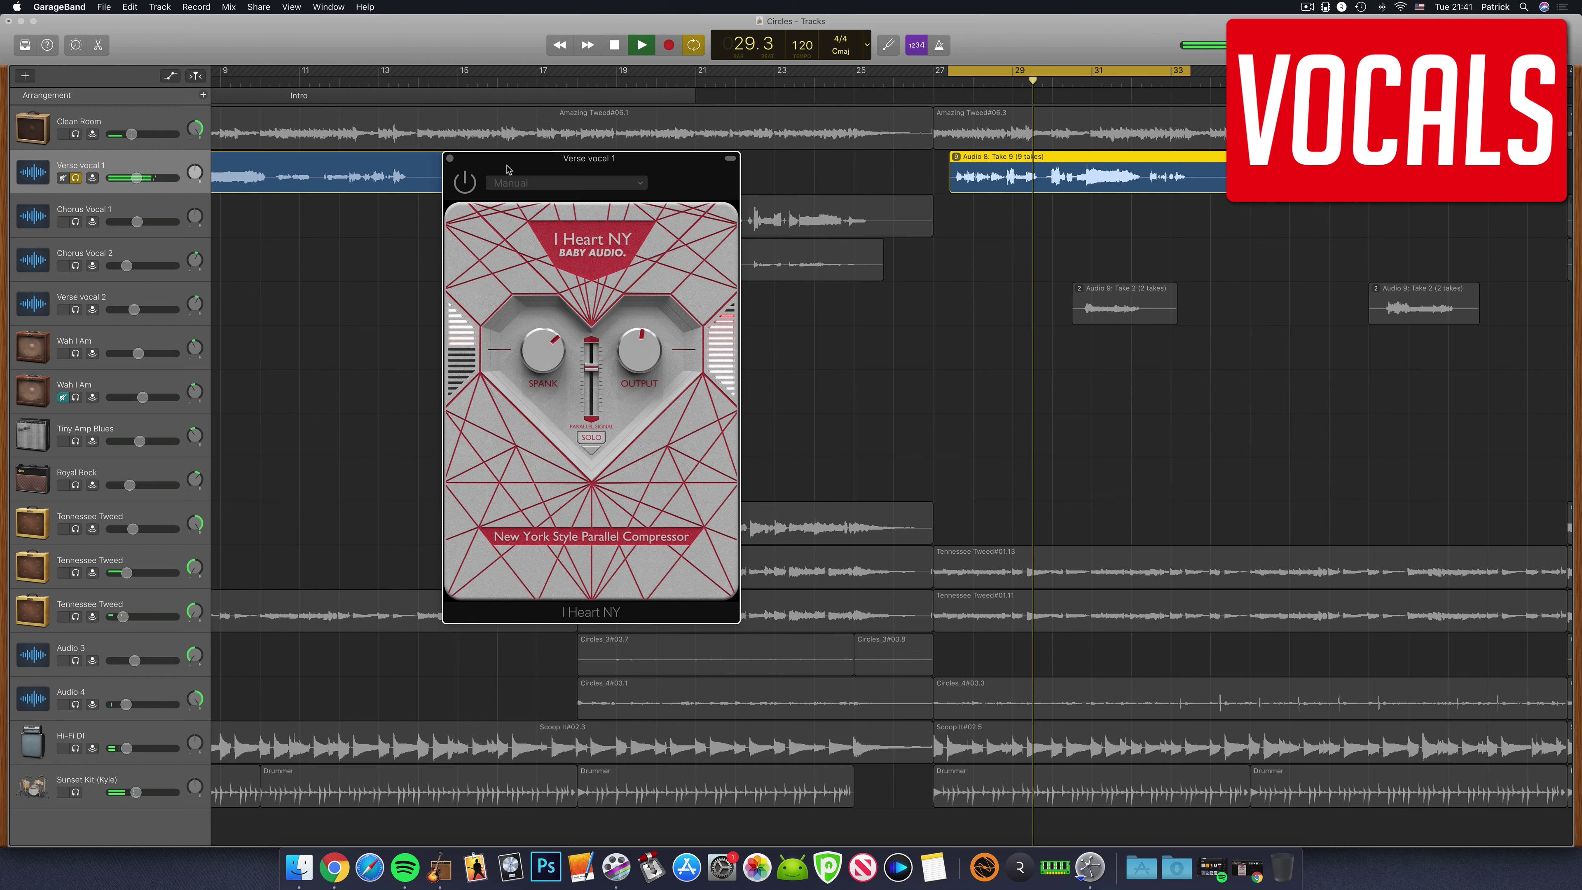
click(465, 183)
key(s)
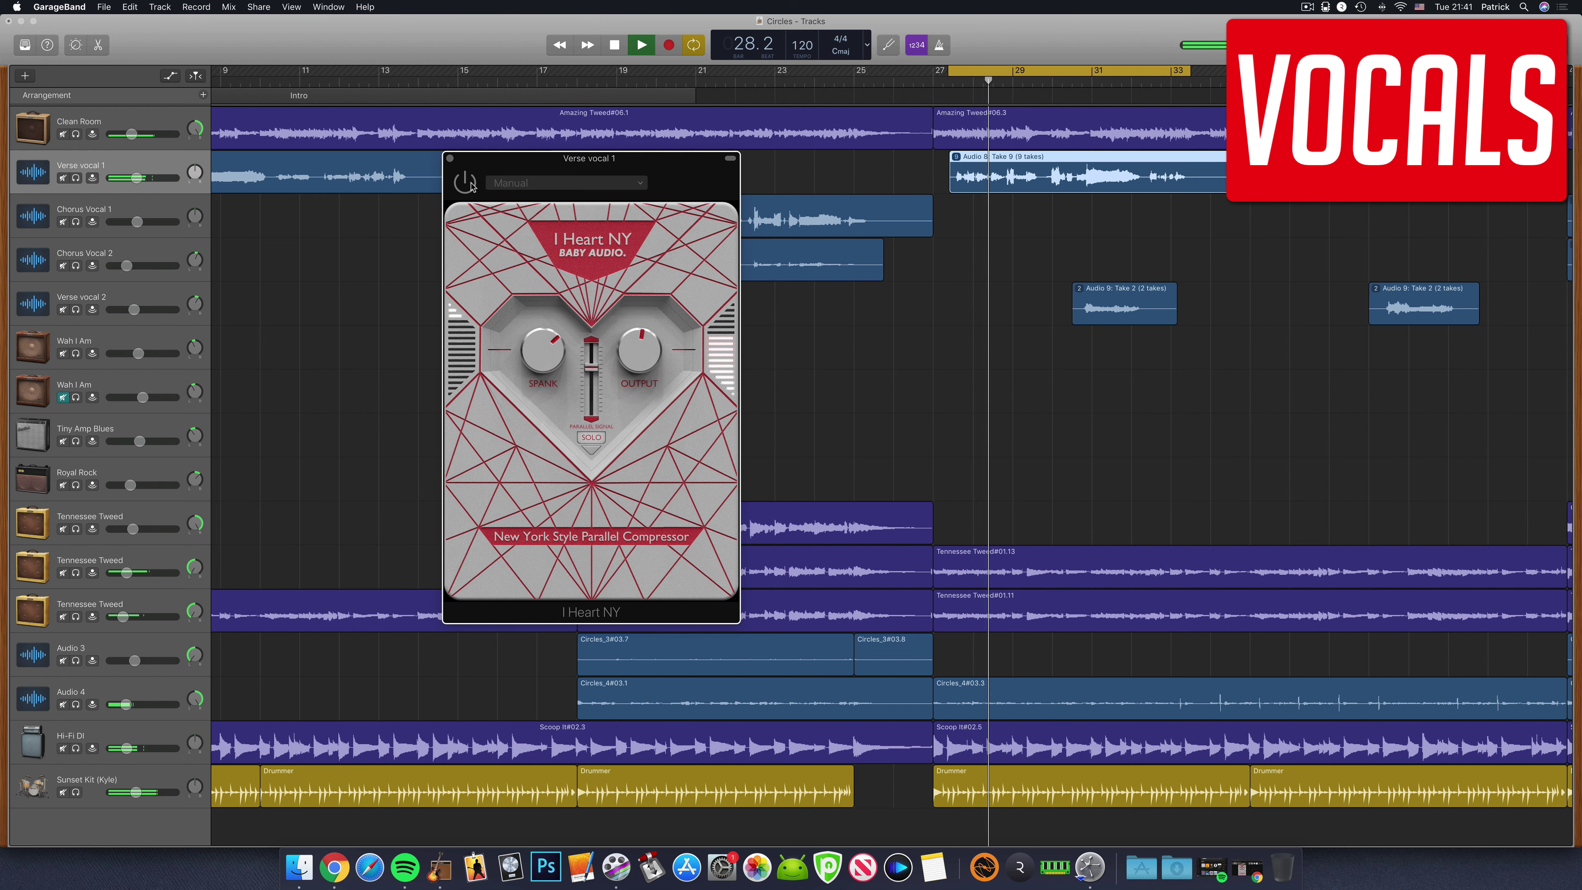
click(465, 182)
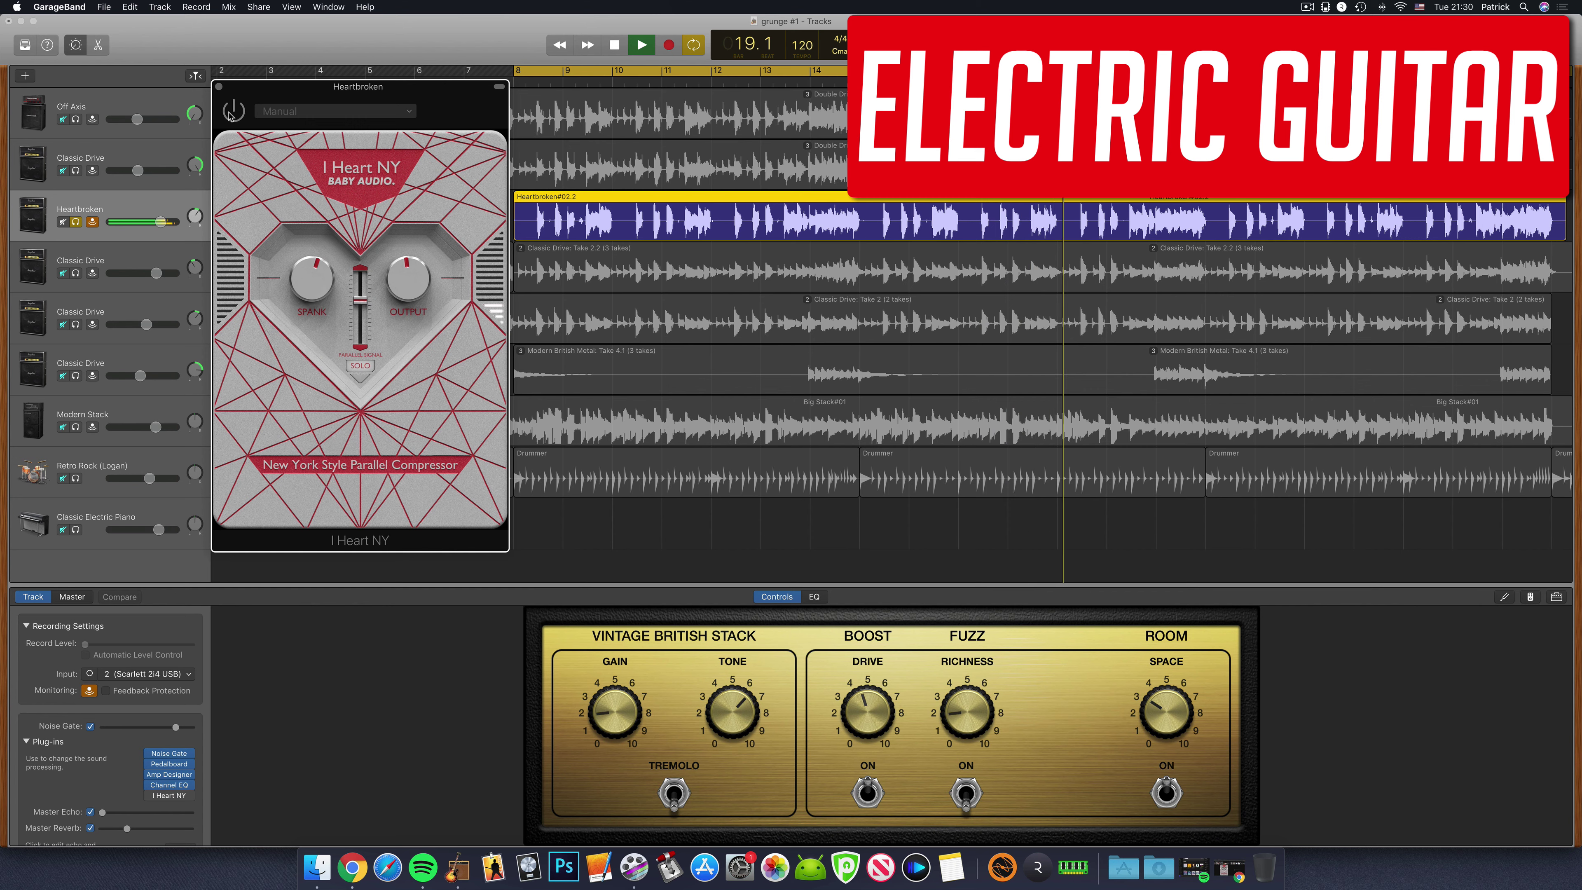
Audition the soloed Heartbroken guitar track with I Heart NY enabled, stop playback and take the track out of solo
click(233, 111)
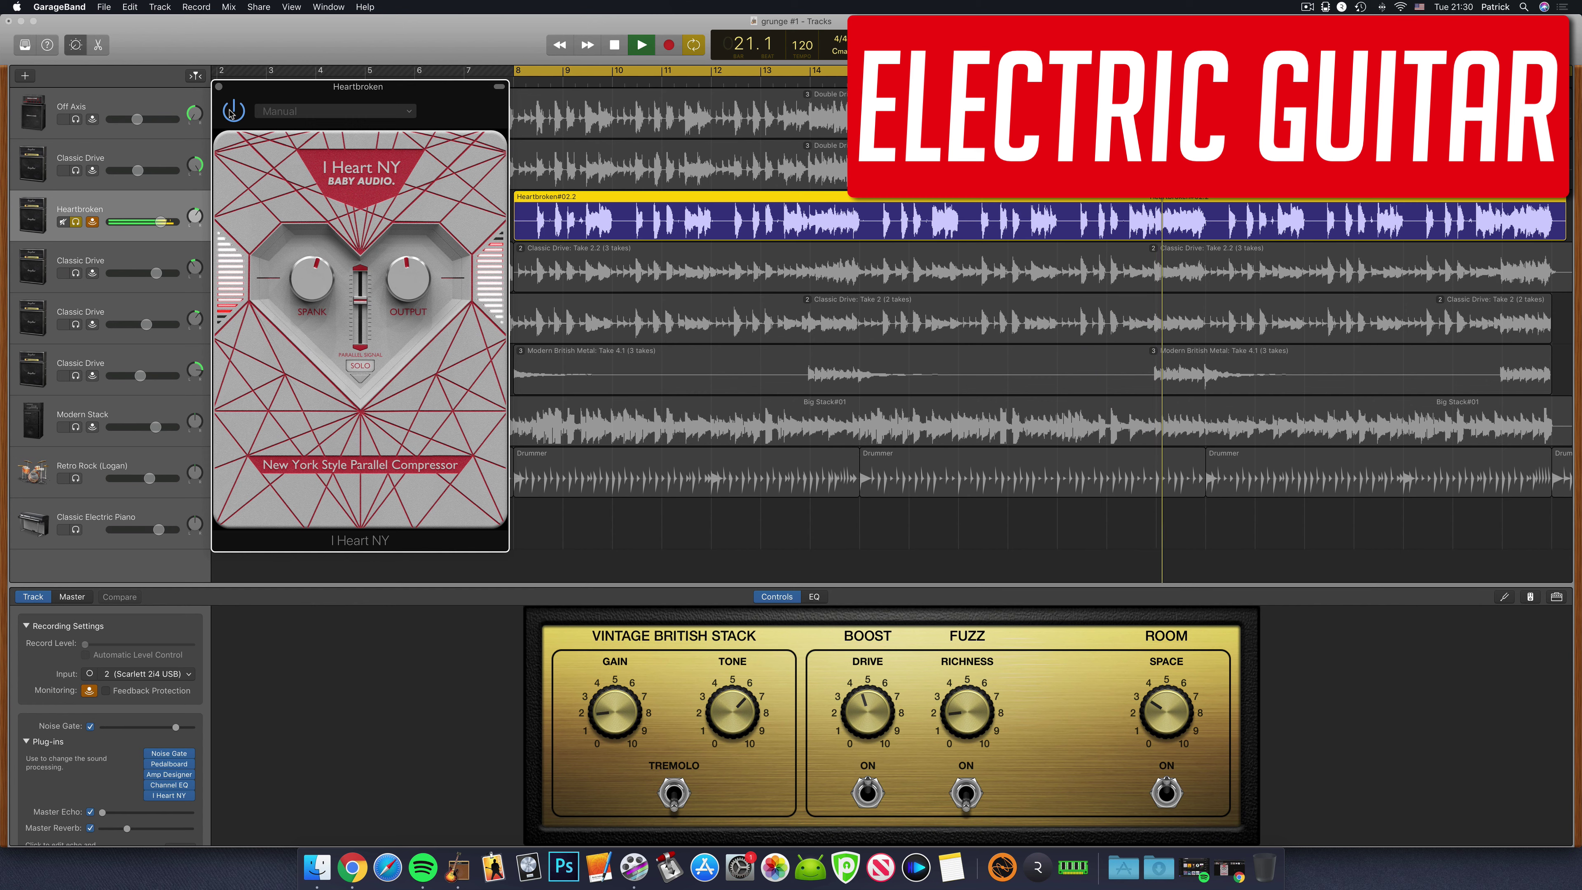
key(space)
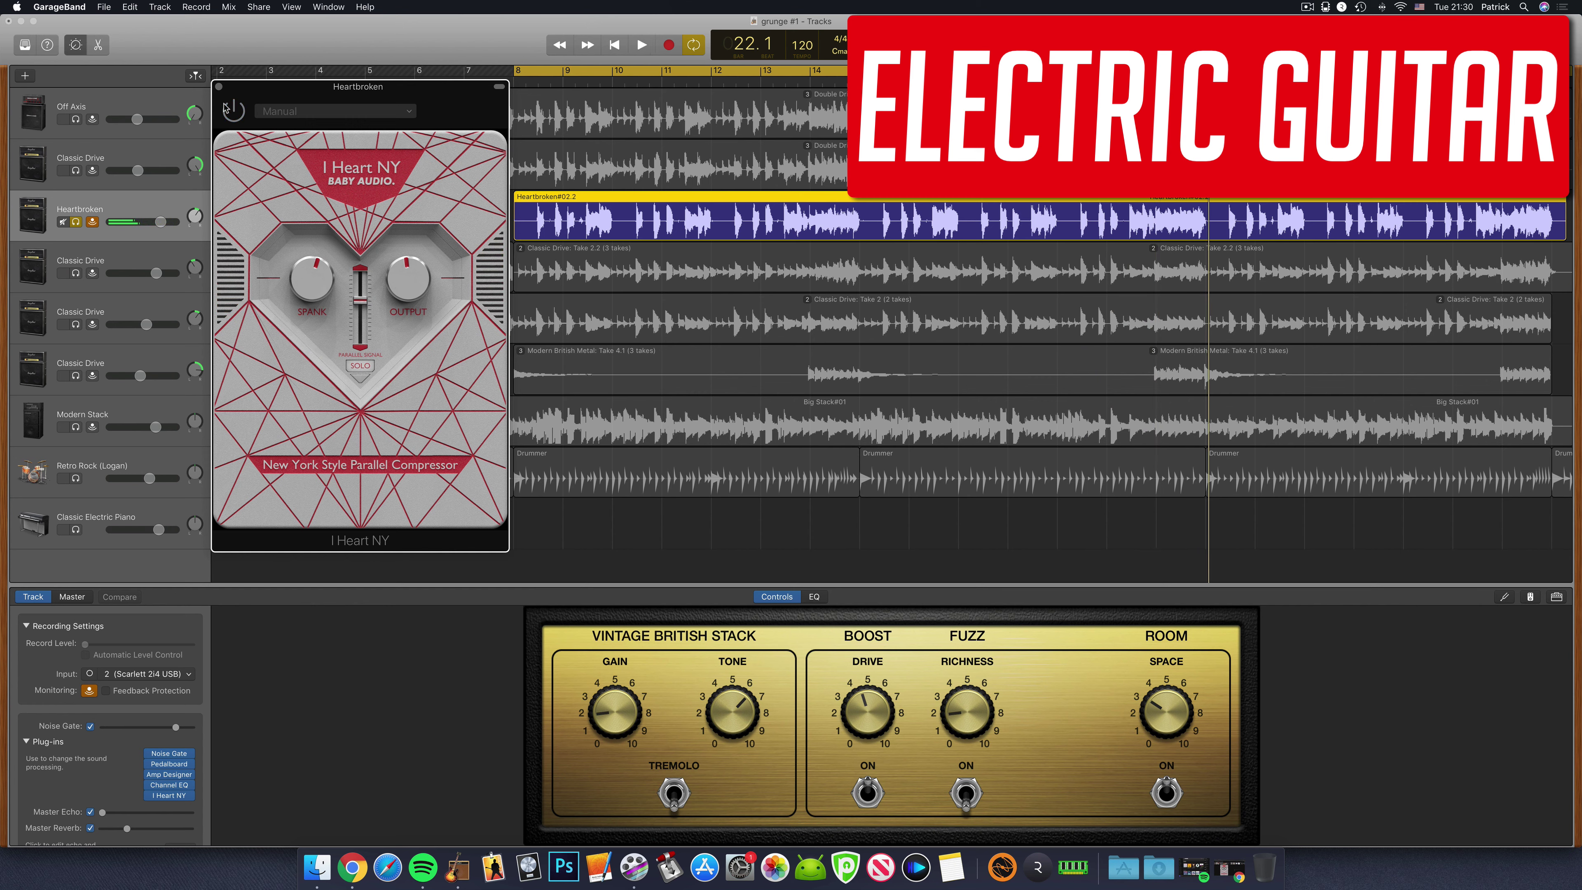
click(76, 222)
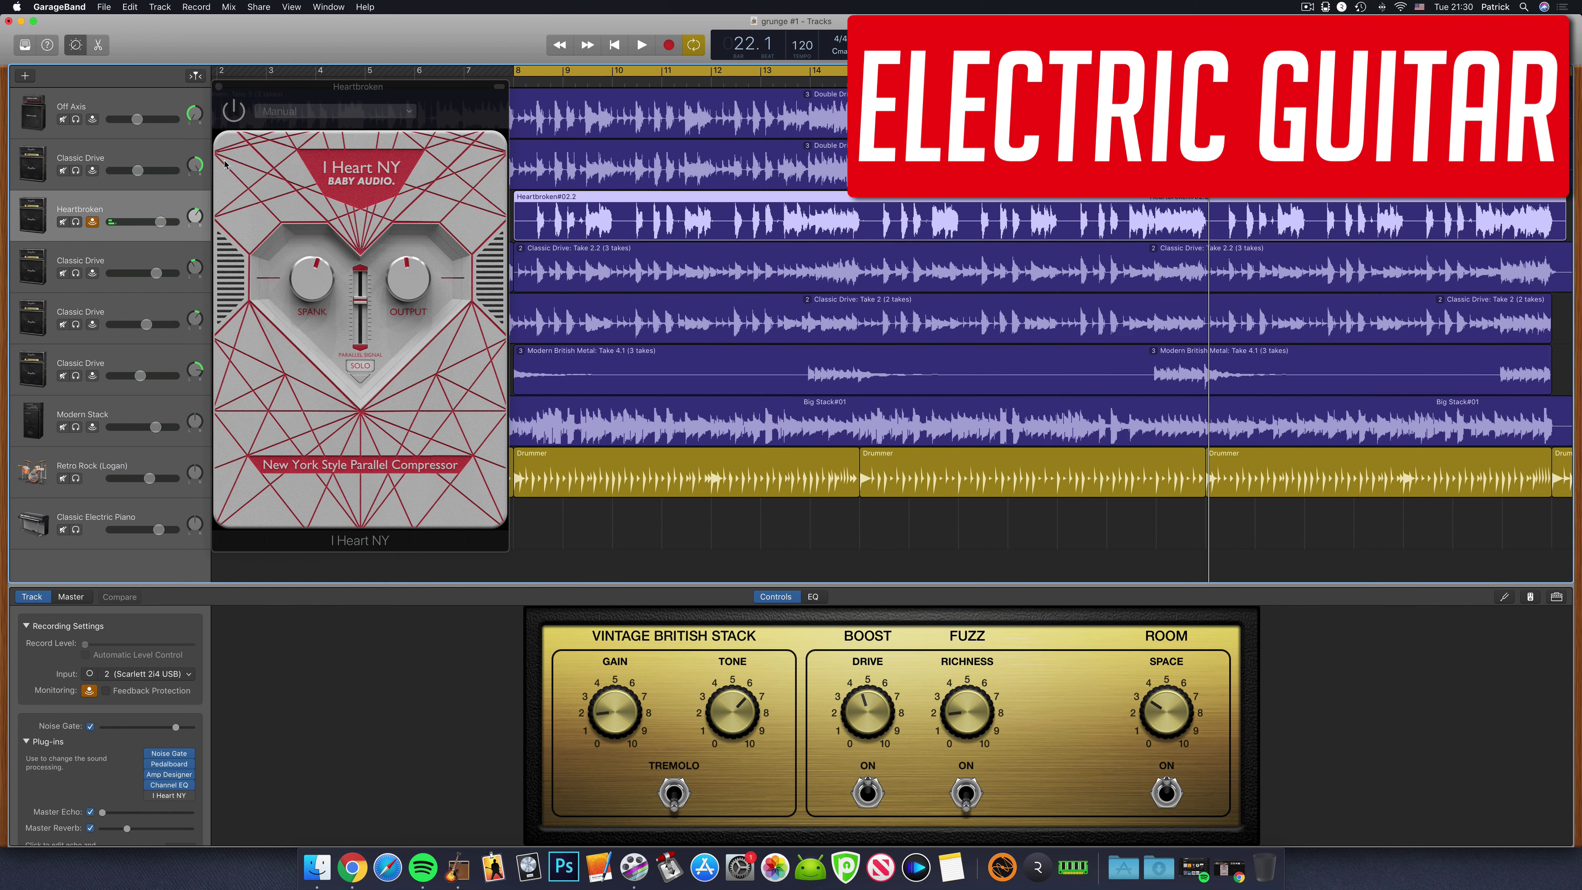
Play the full mix and compare the Heartbroken guitar with the I Heart NY compressor enabled and bypassed
key(space)
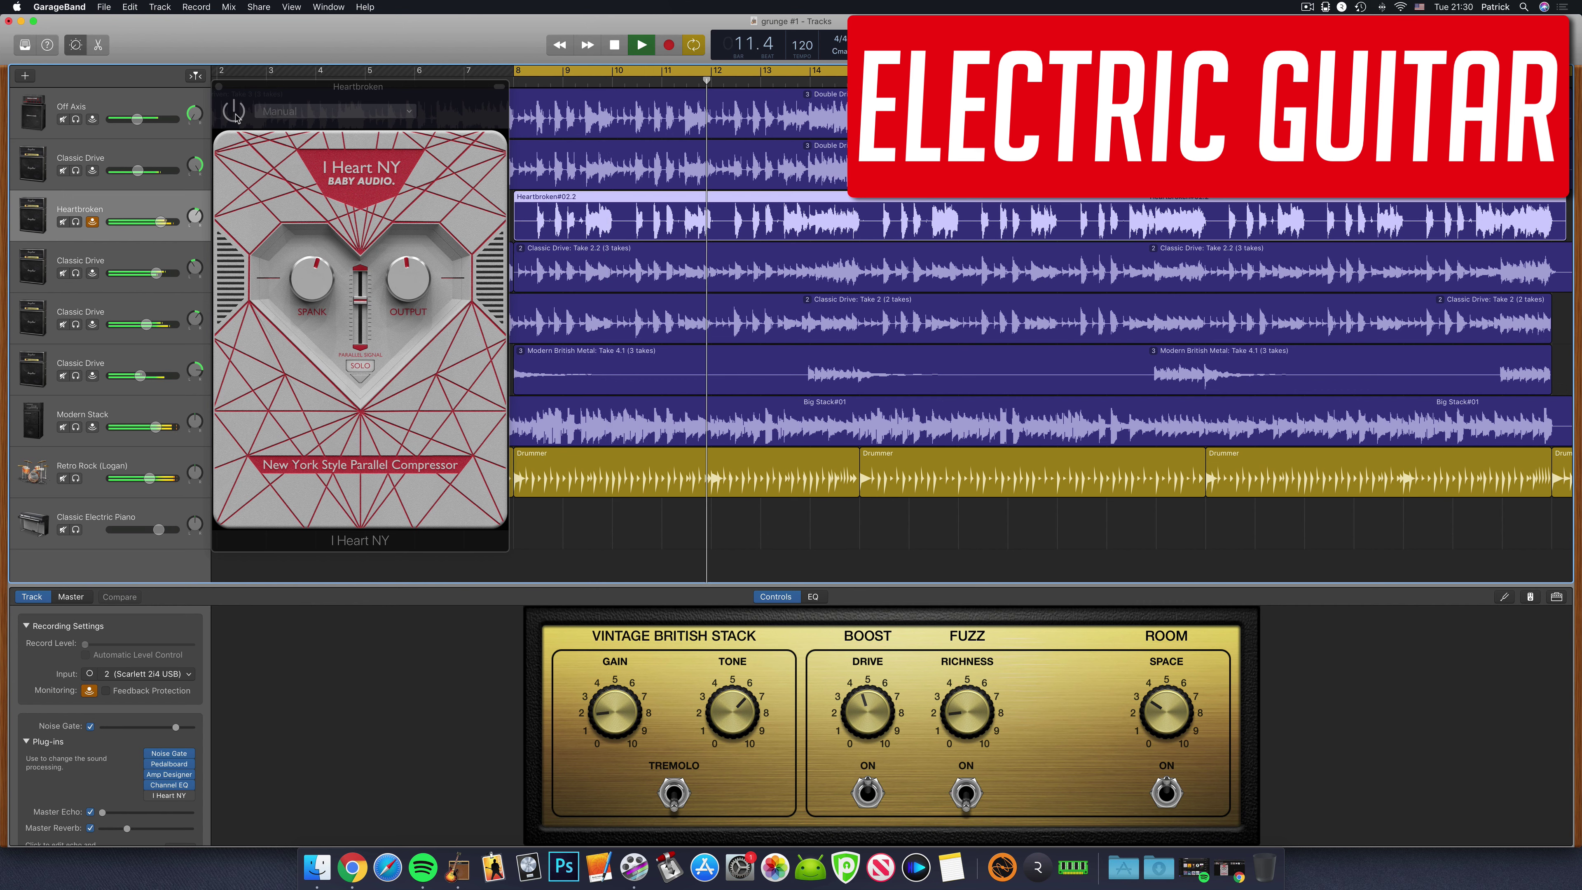
click(235, 113)
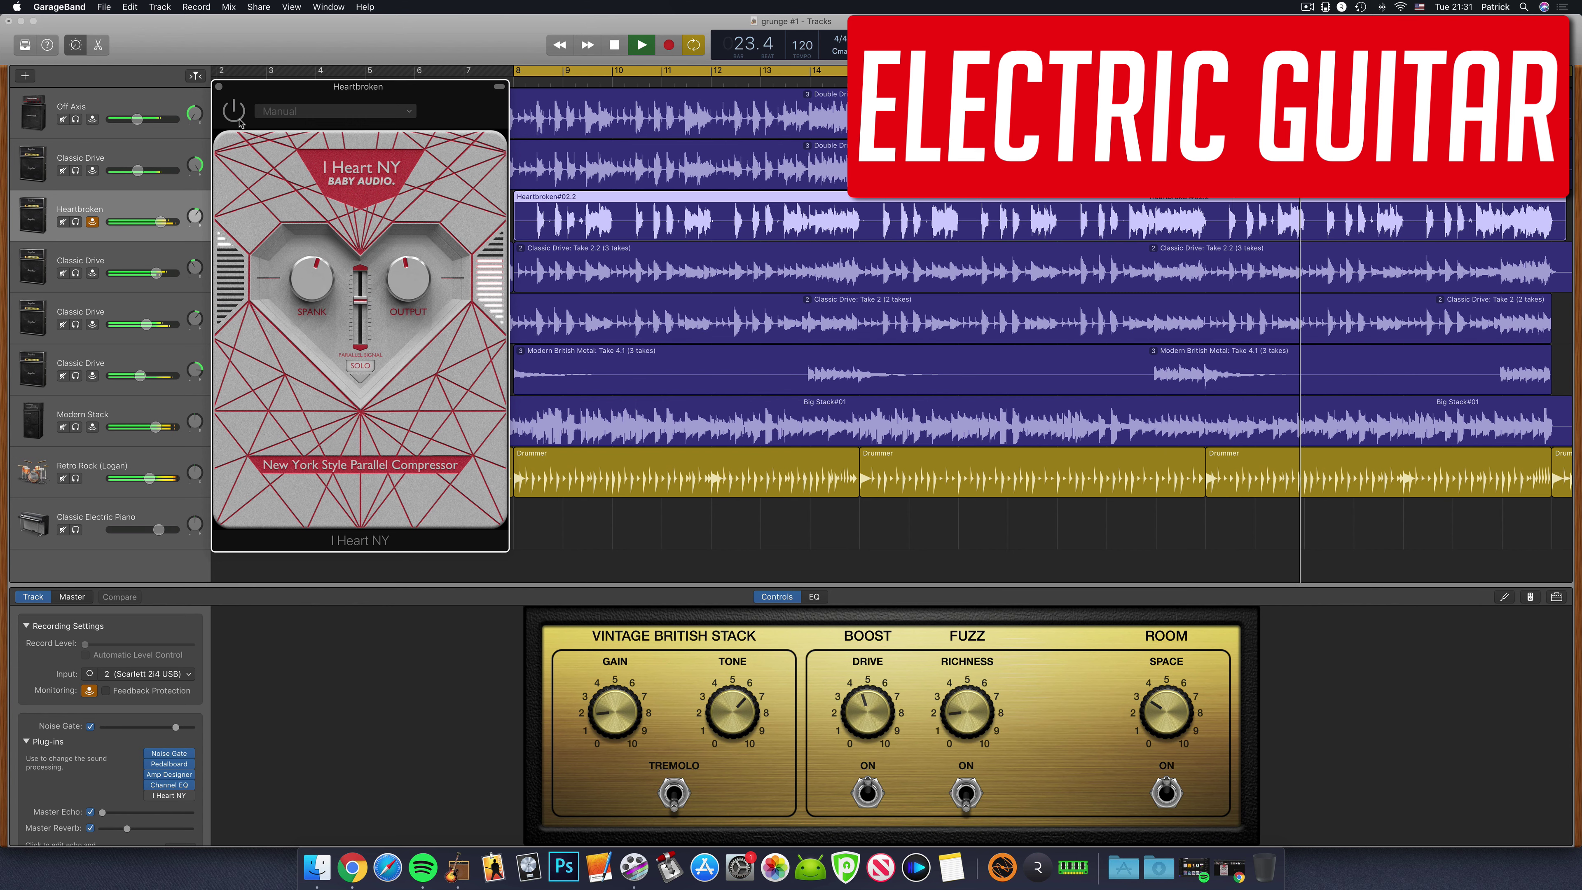
click(234, 110)
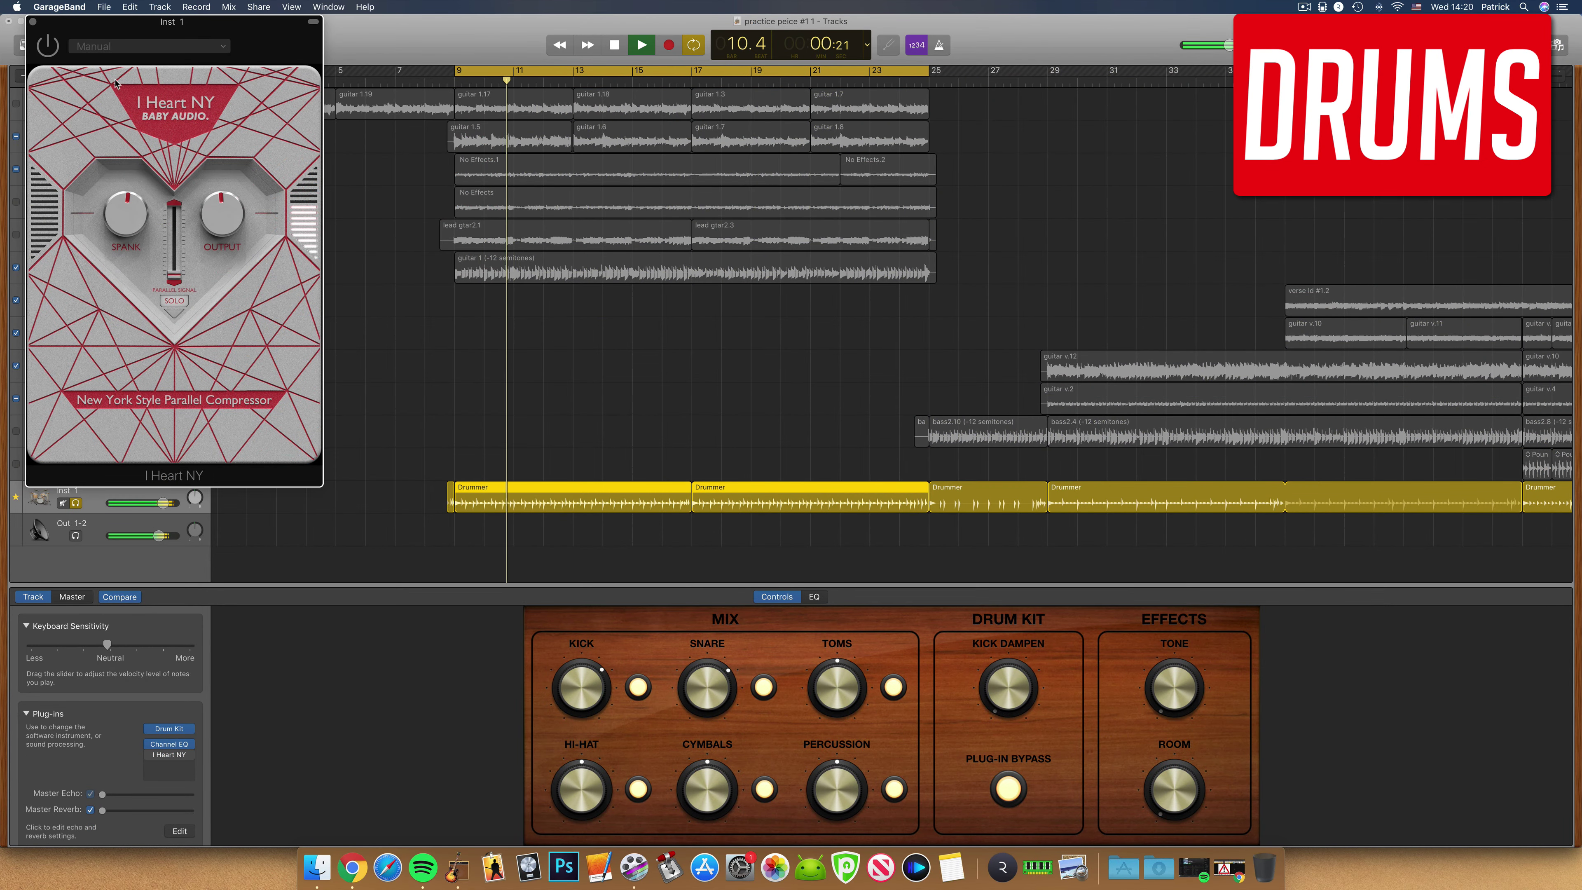
Enable I Heart NY on the soloed Inst 1 drum track, lower Spank slightly and raise the parallel signal
click(47, 46)
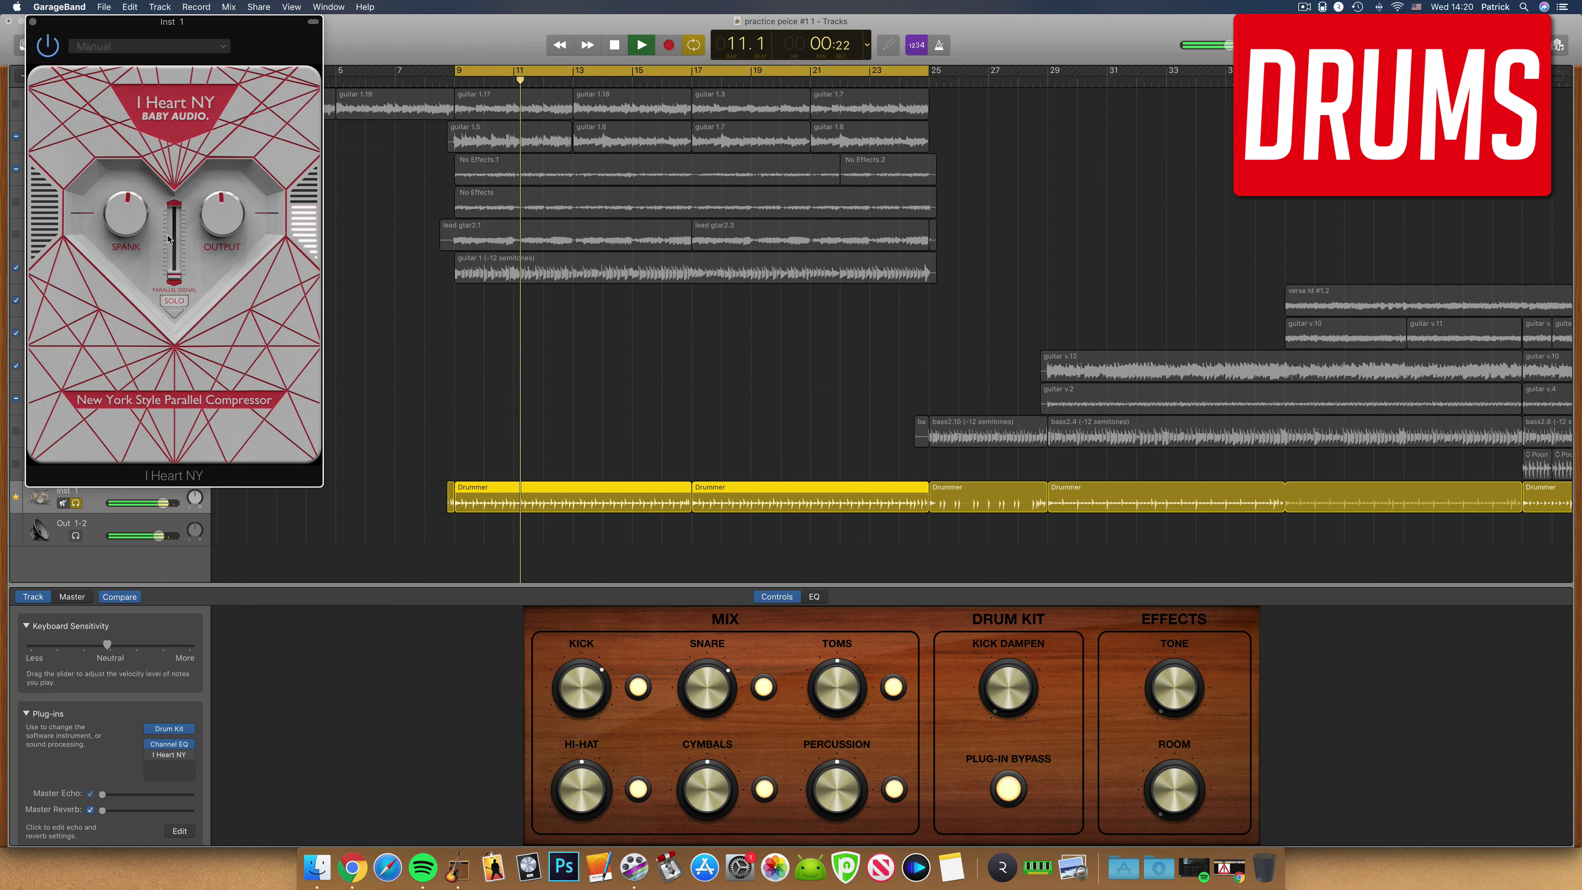
drag(127, 215, 127, 228)
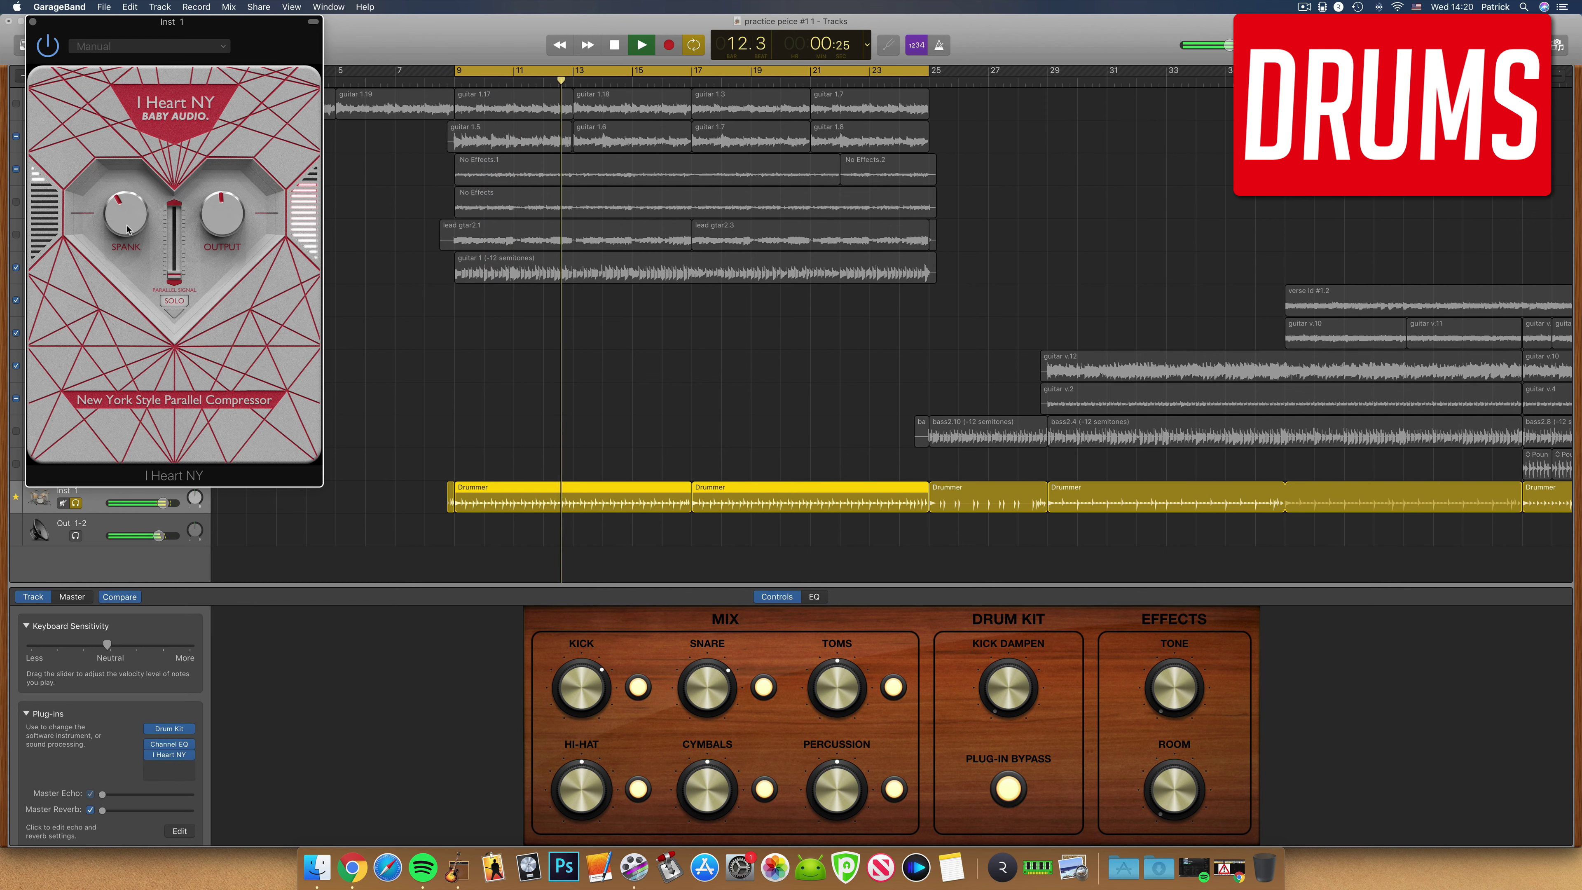
drag(179, 246, 178, 177)
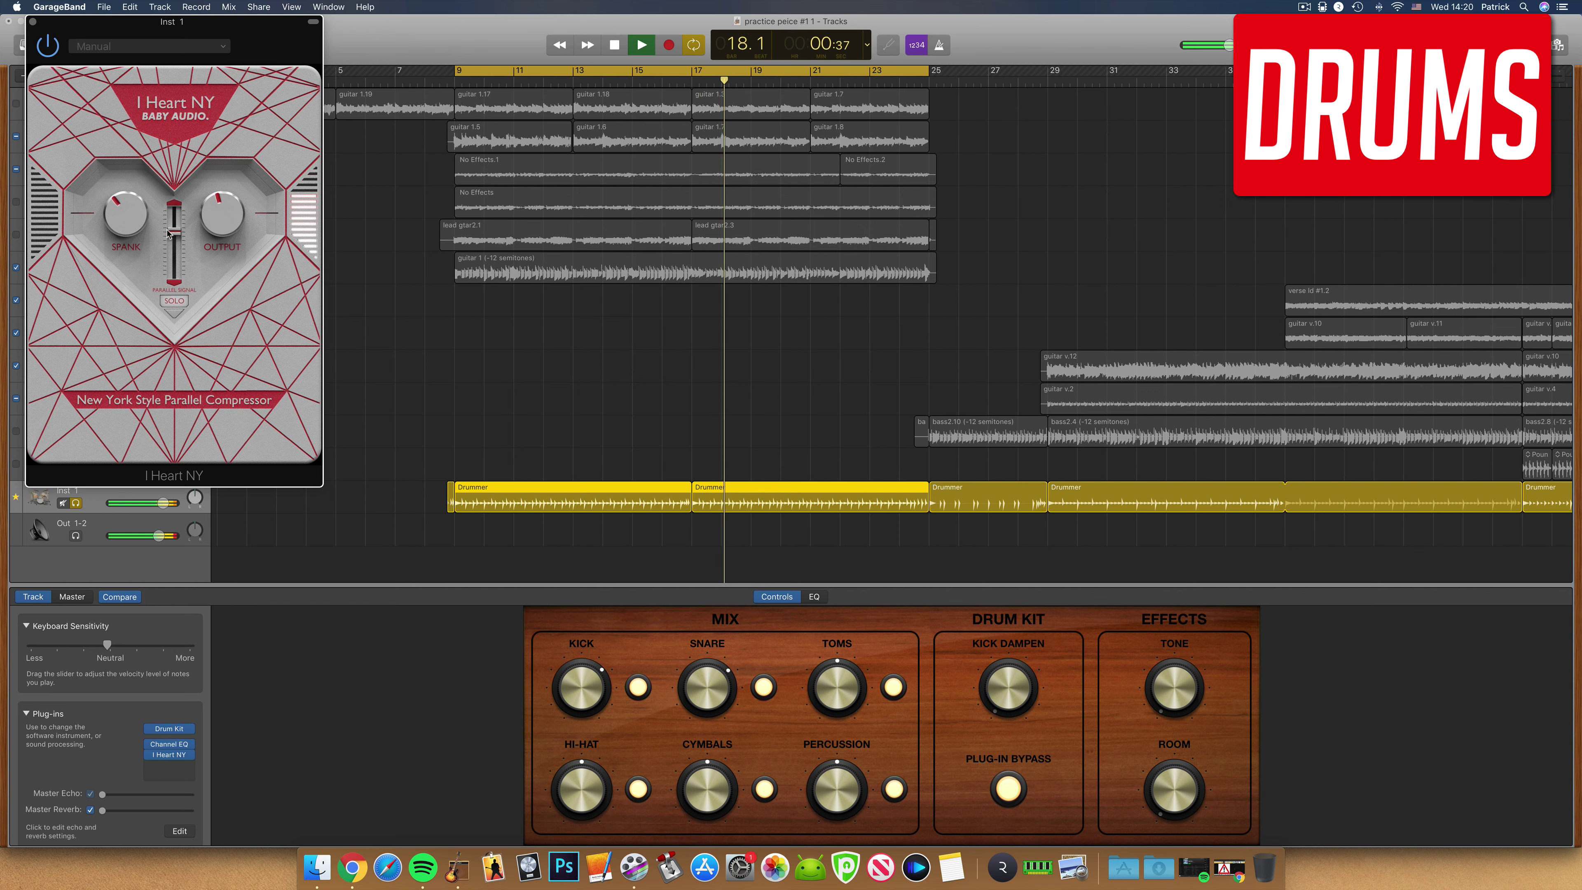
Compare the soloed drums with the I Heart NY compressor bypassed and enabled
click(50, 46)
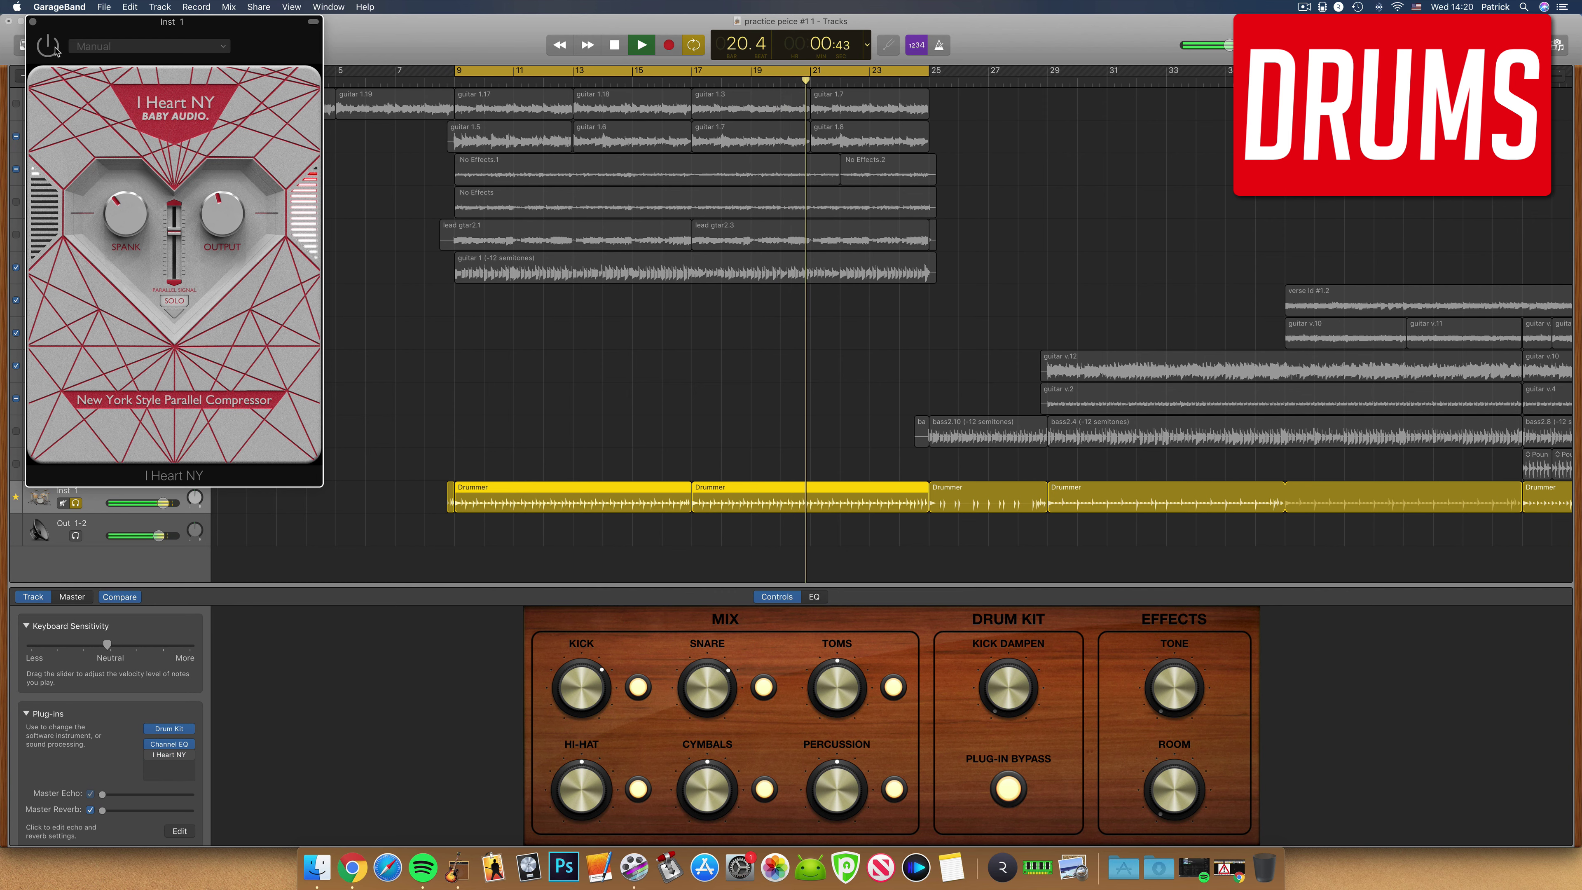
click(50, 46)
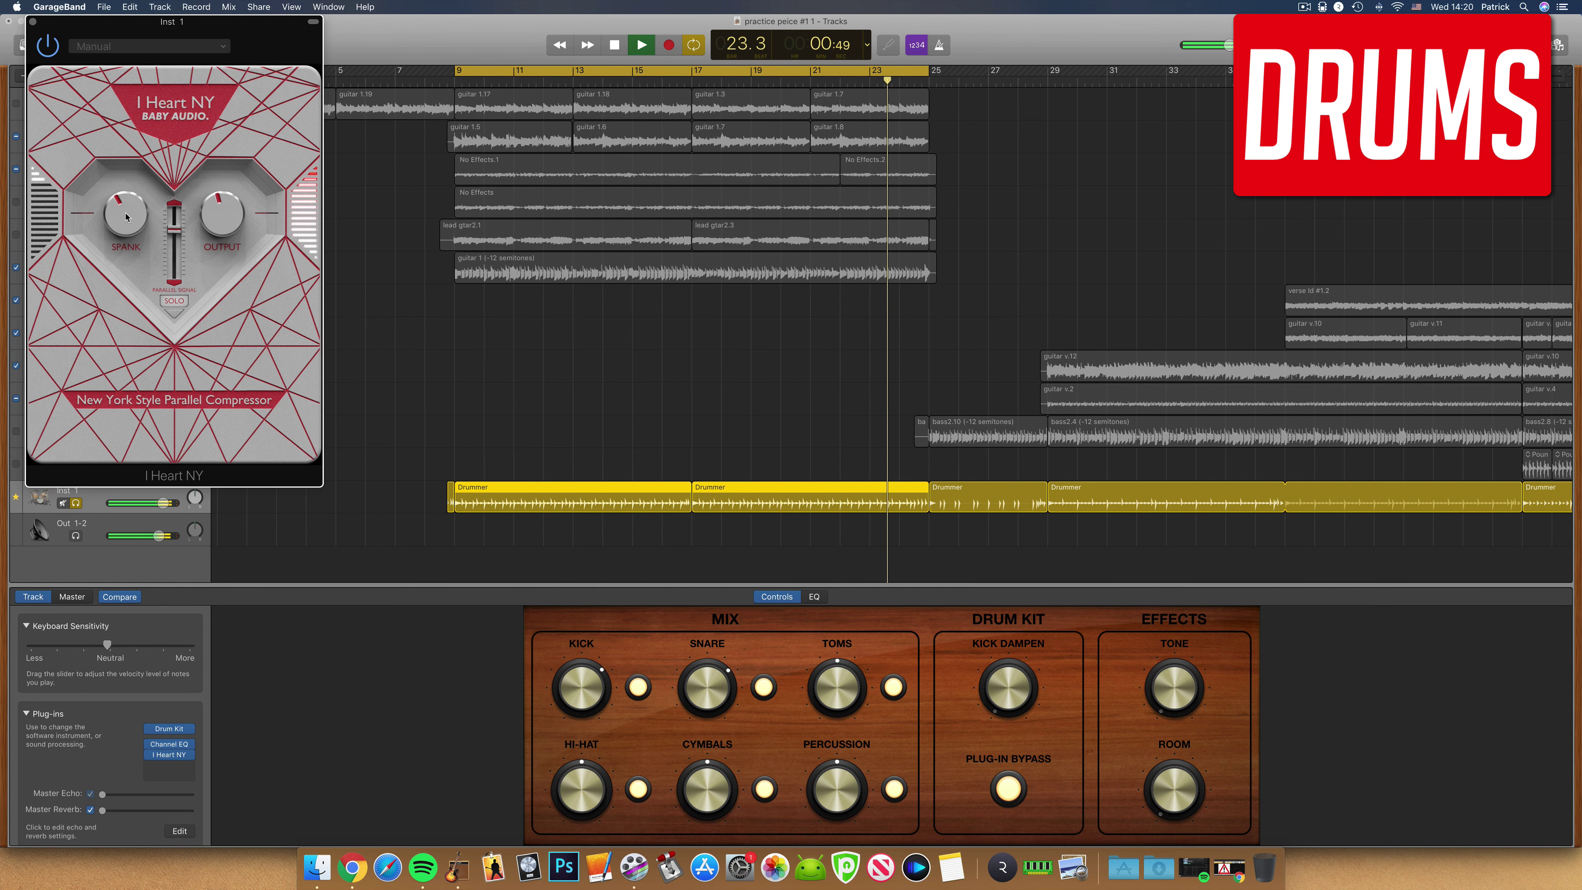
click(50, 48)
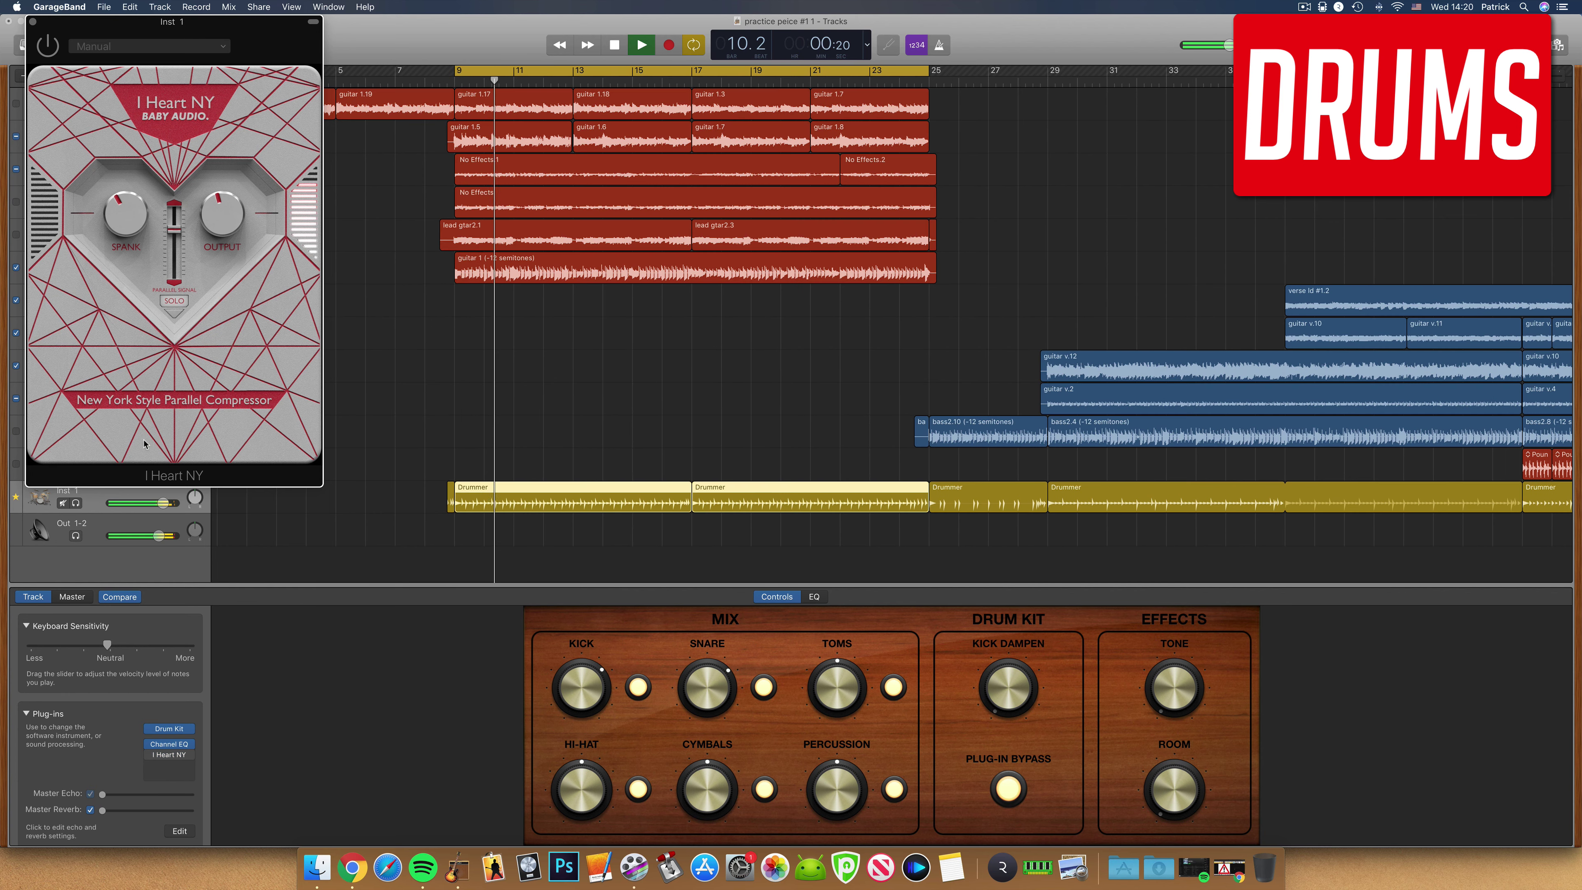
With the drums playing in the full mix, set their track volume to +2.1 dB and raise Spank with the compressor enabled
click(163, 503)
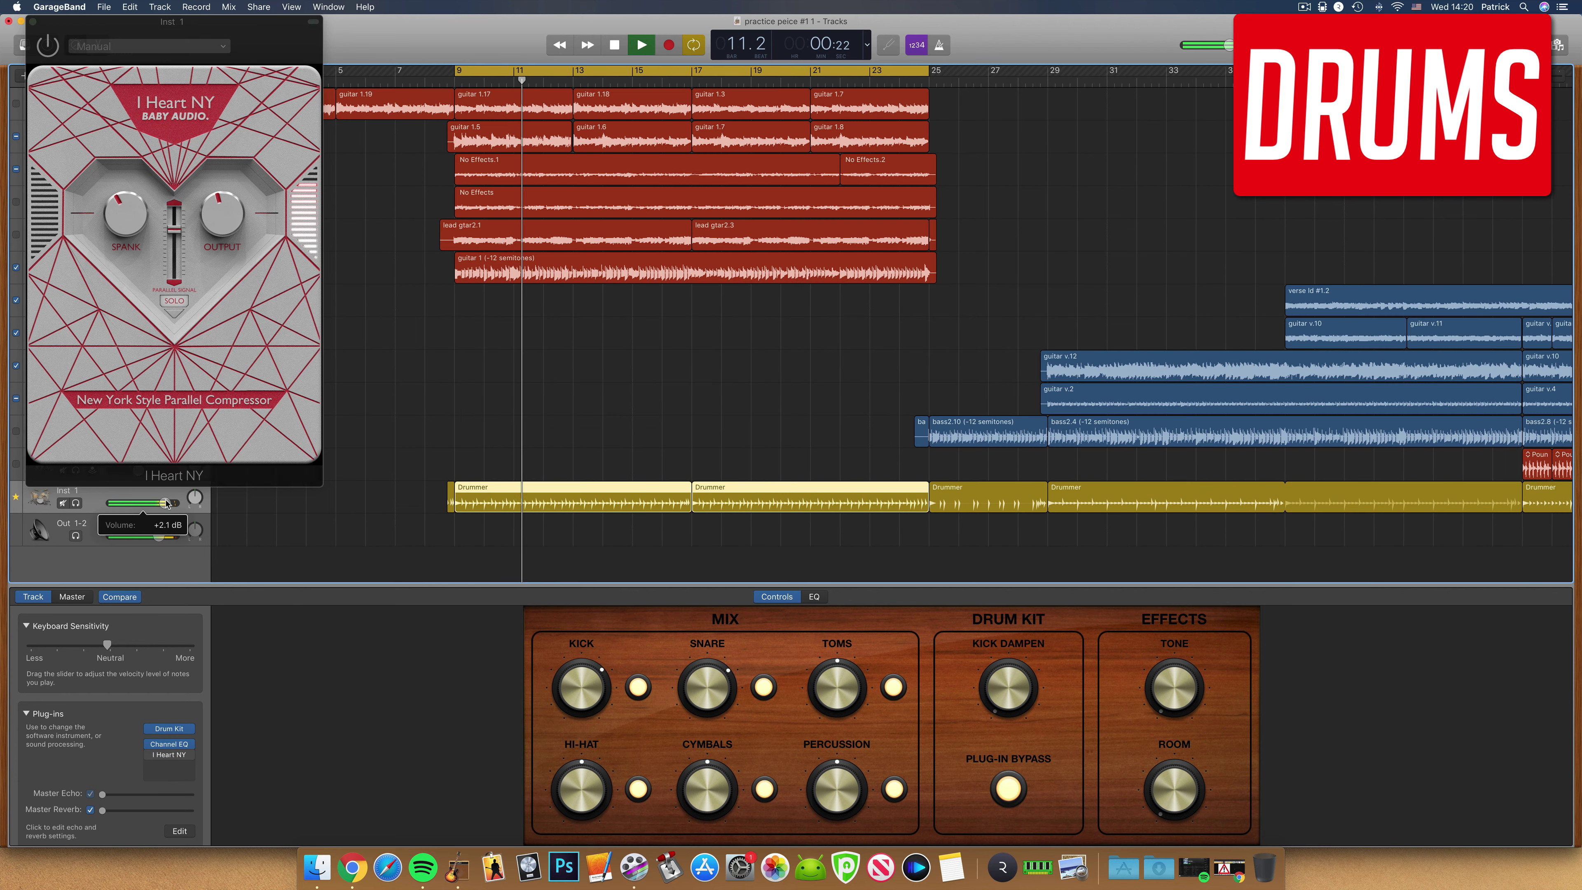
click(50, 47)
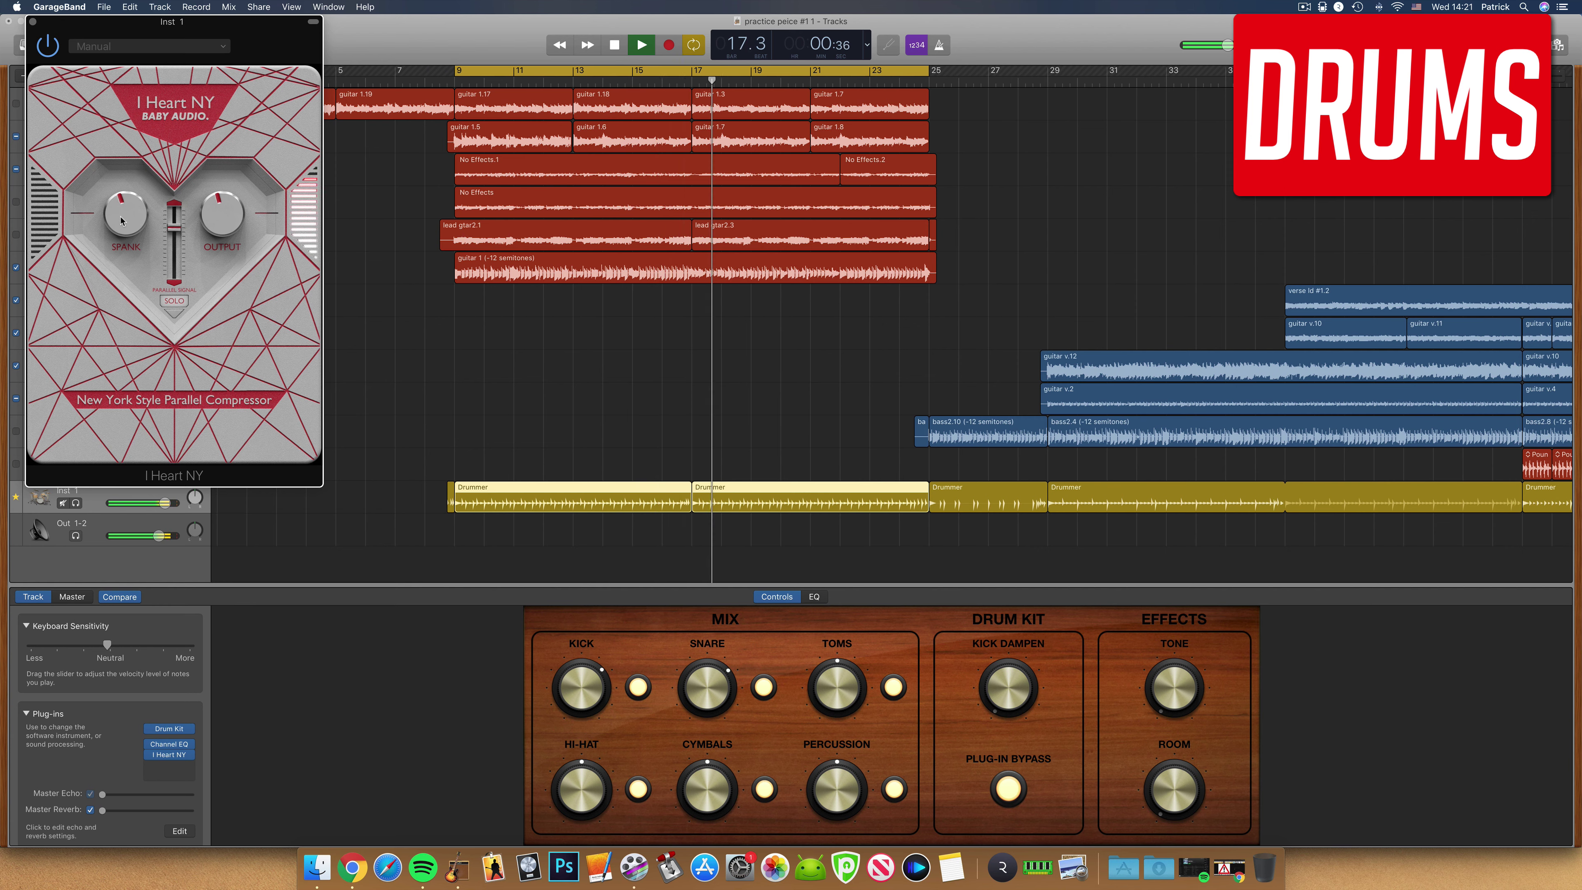
drag(122, 228, 124, 212)
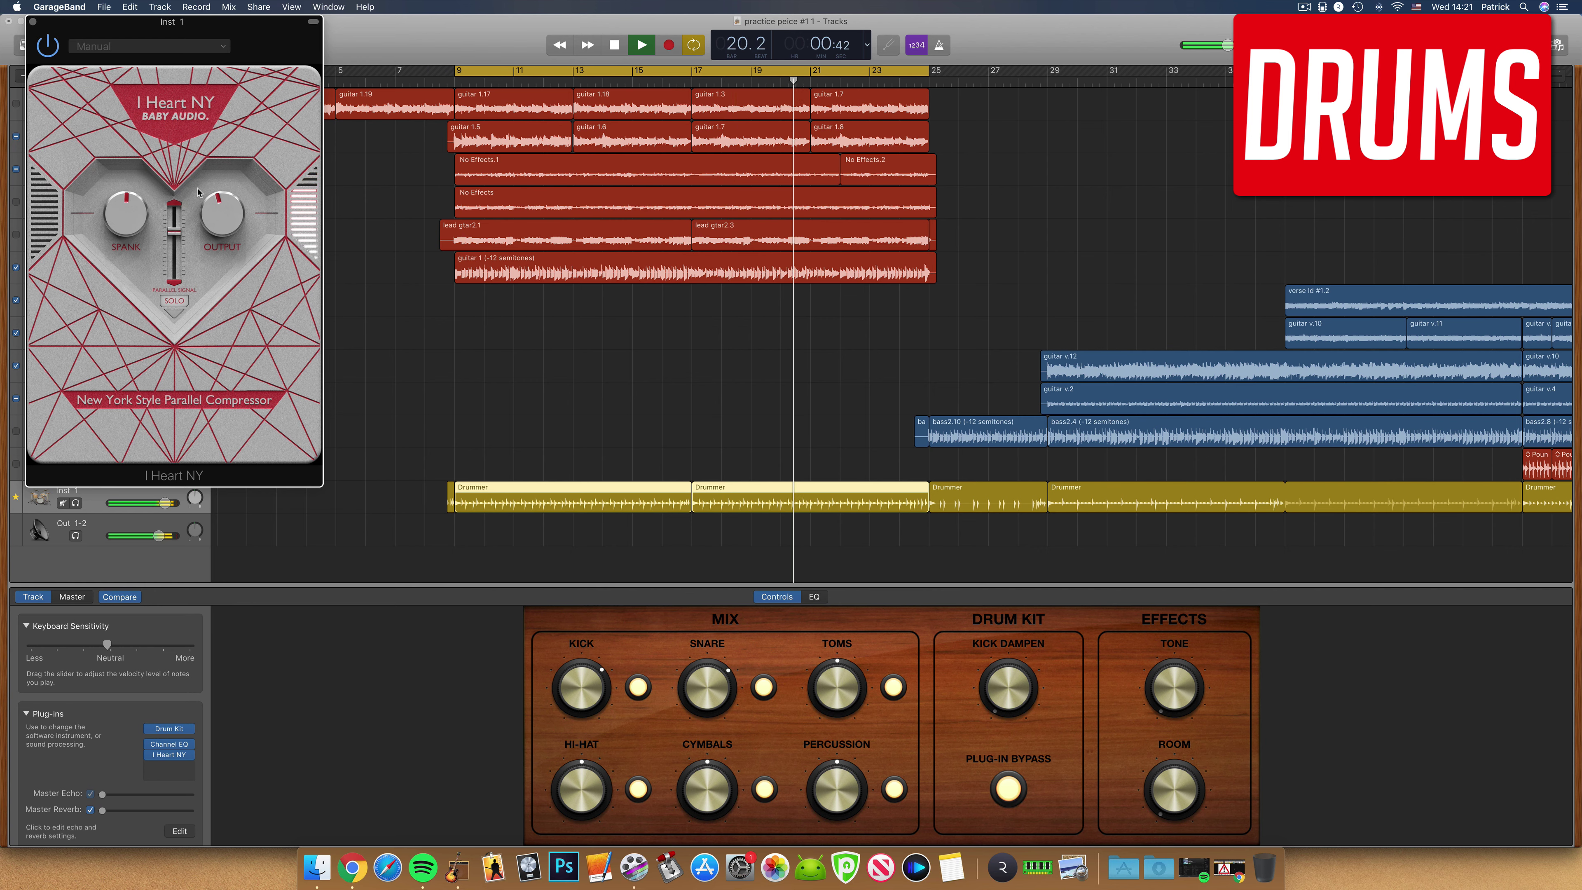
Lower the drum compressor's Spank to just below its midpoint and take the drum track out of solo
click(52, 48)
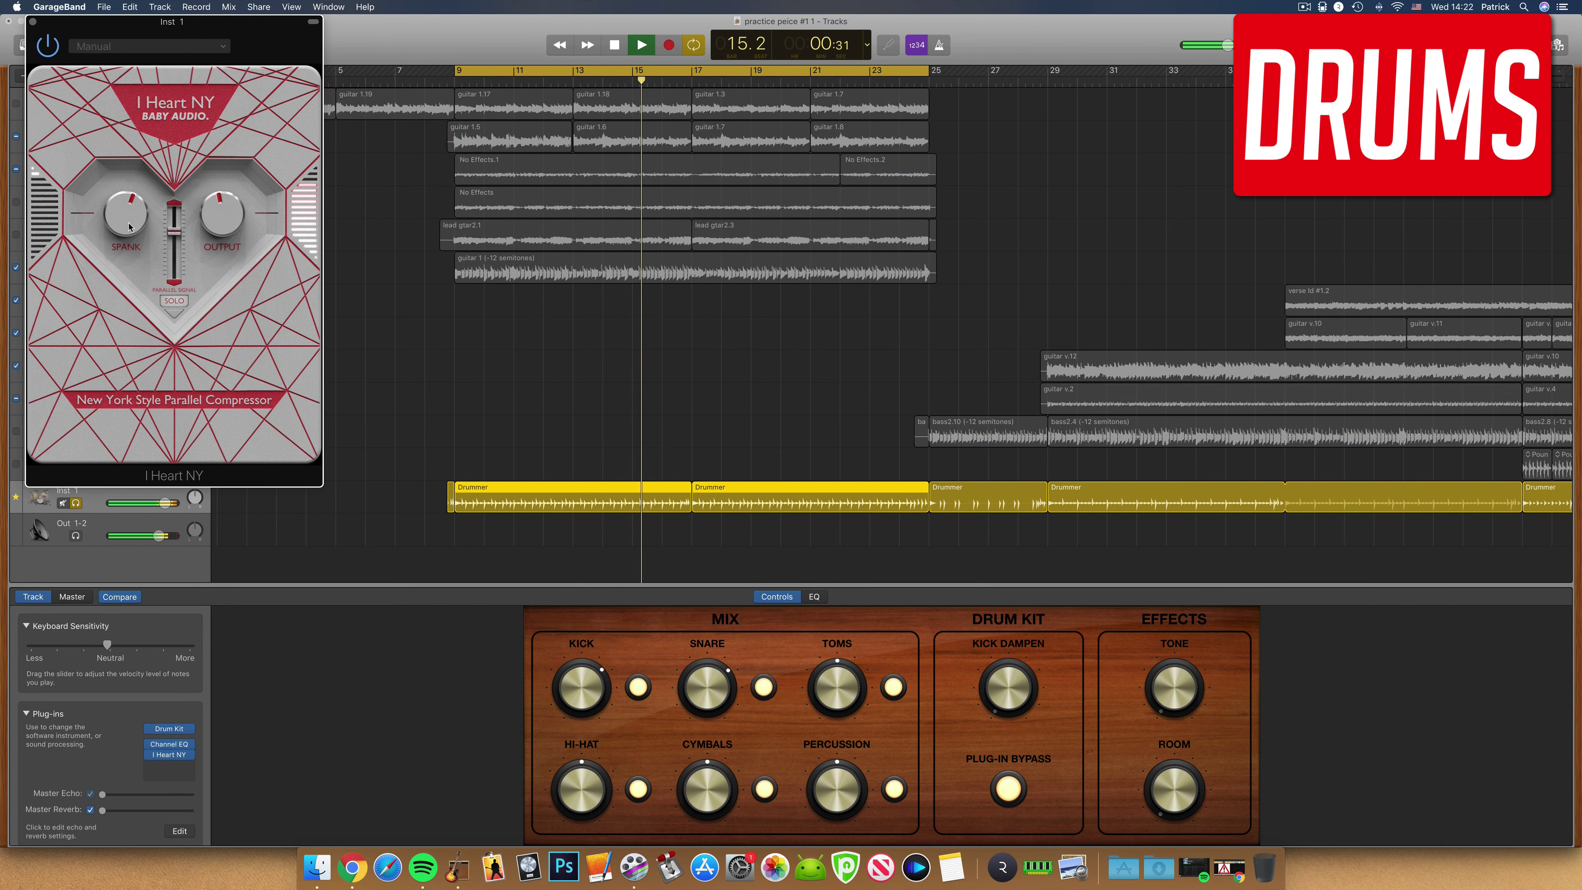
drag(130, 222, 130, 227)
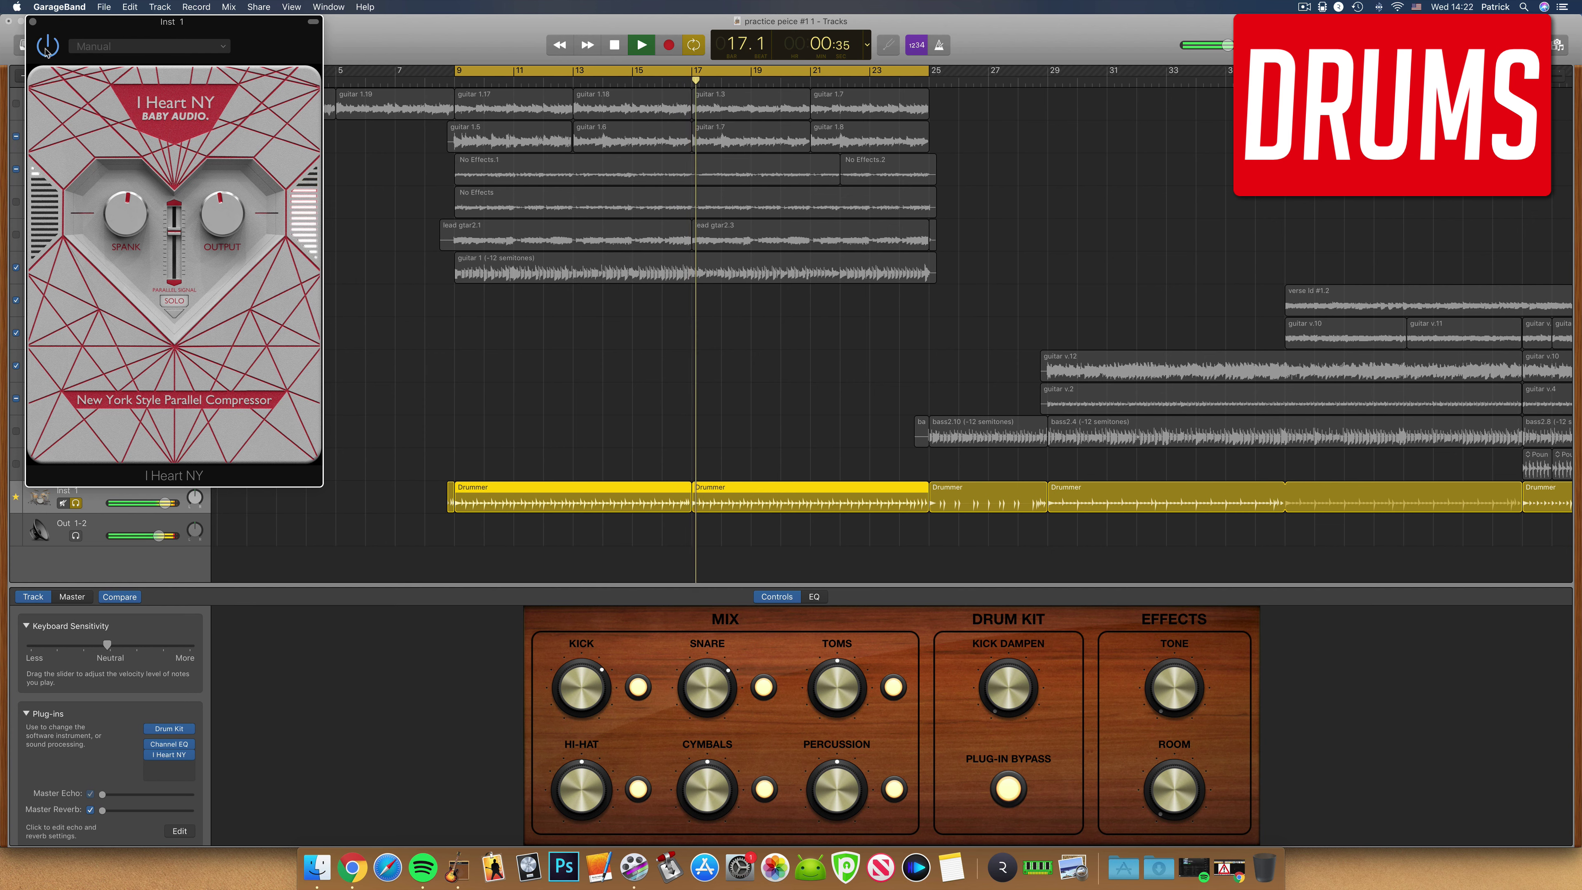
key(s)
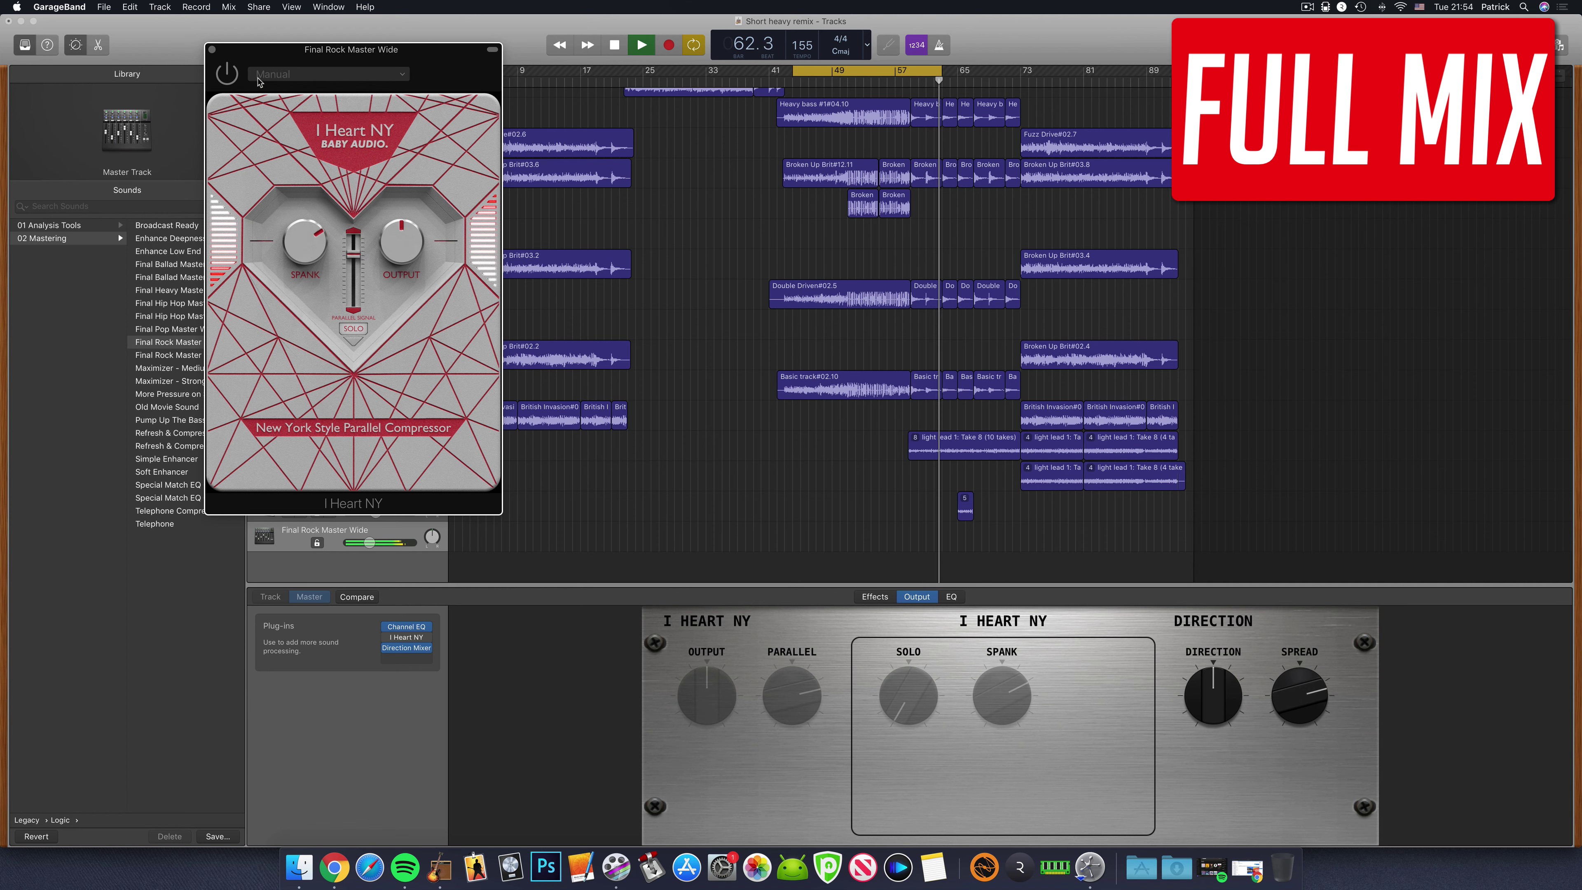
Enable the I Heart NY compressor on the master track and lower its Spank to about the midpoint
click(230, 75)
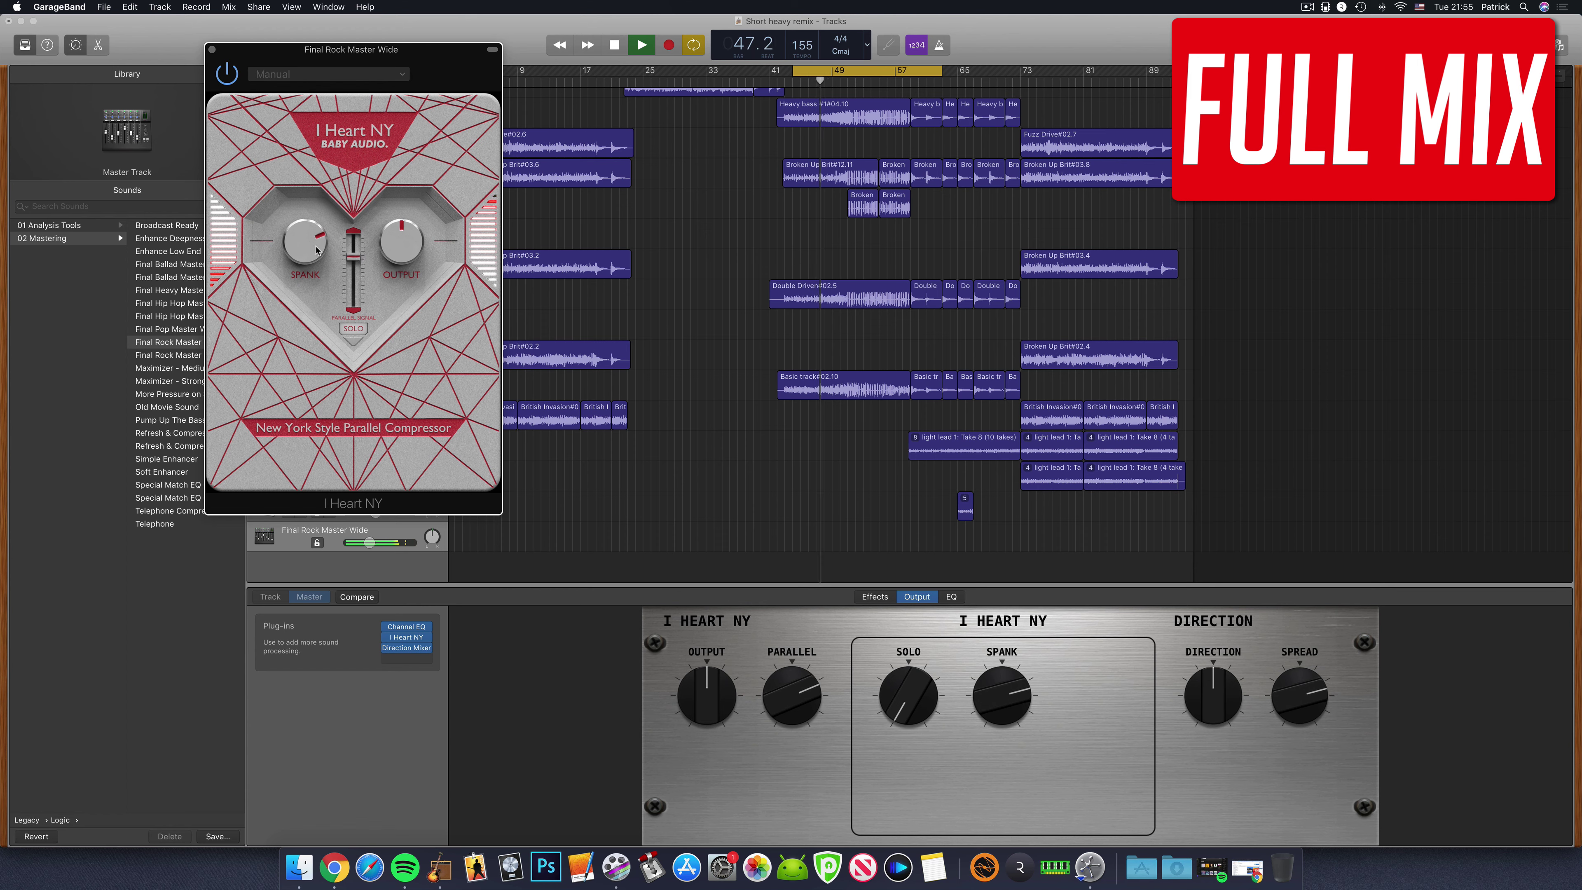
drag(317, 255, 313, 292)
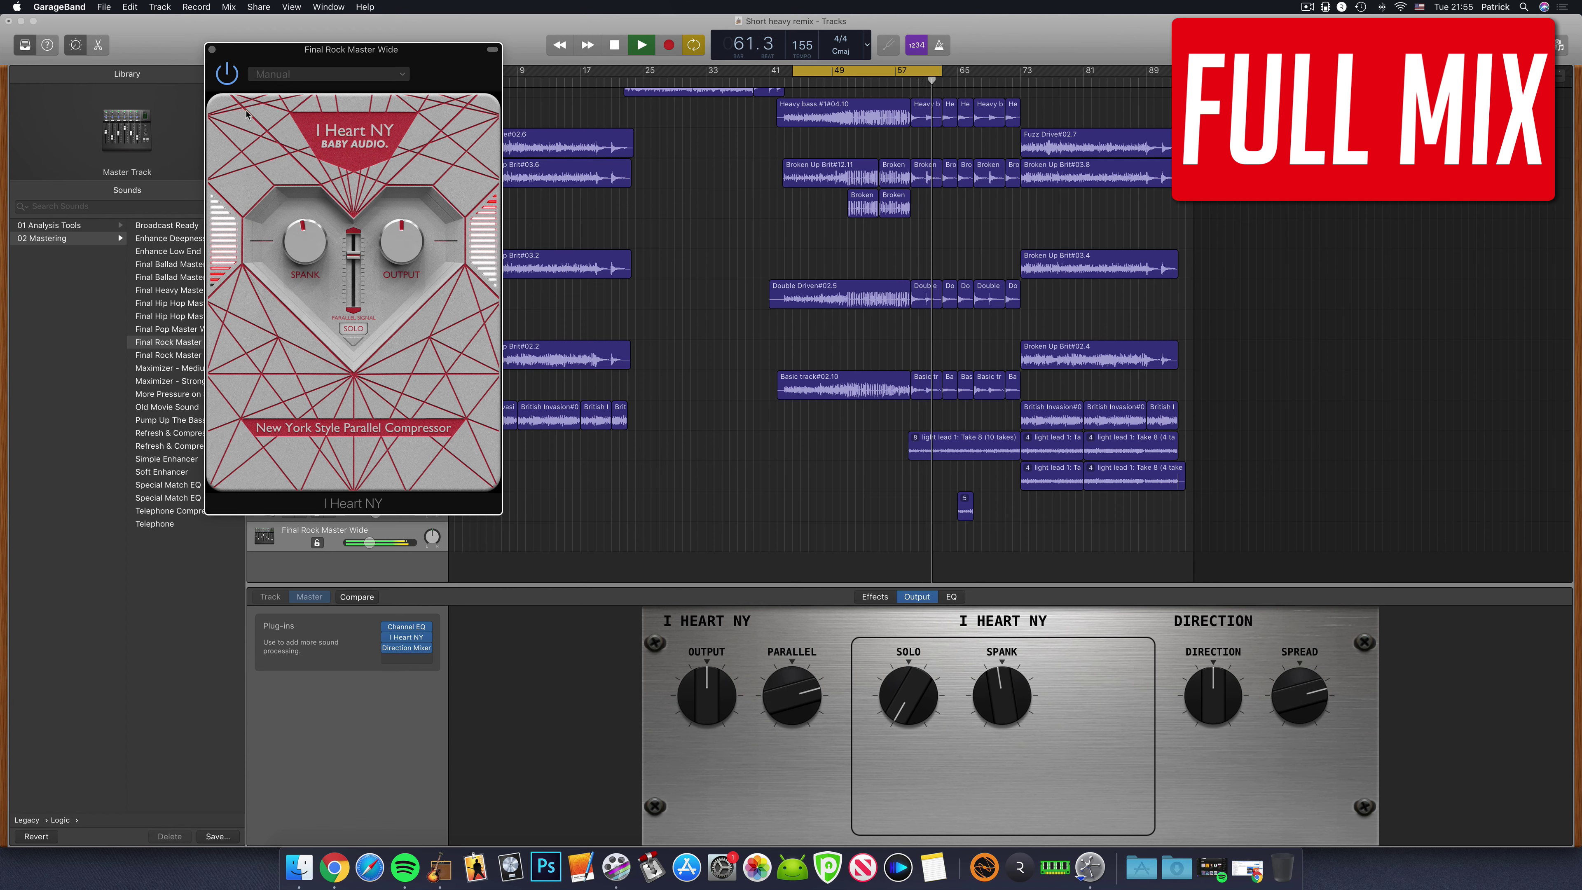
Compare the full mix with the master track's I Heart NY compressor repeatedly bypassed and enabled
click(229, 75)
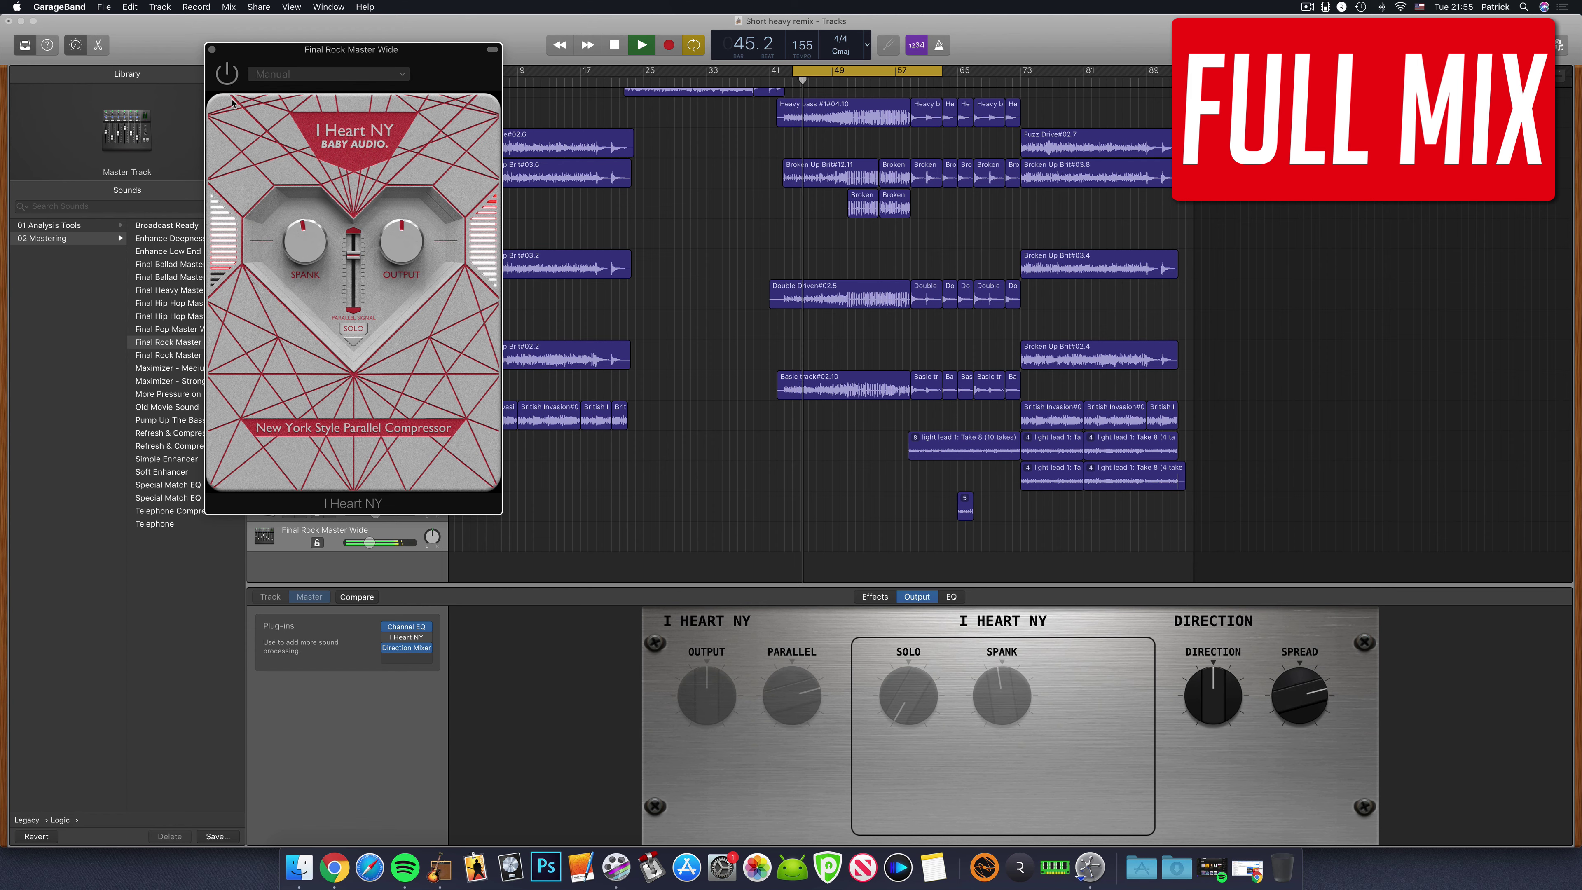
click(228, 76)
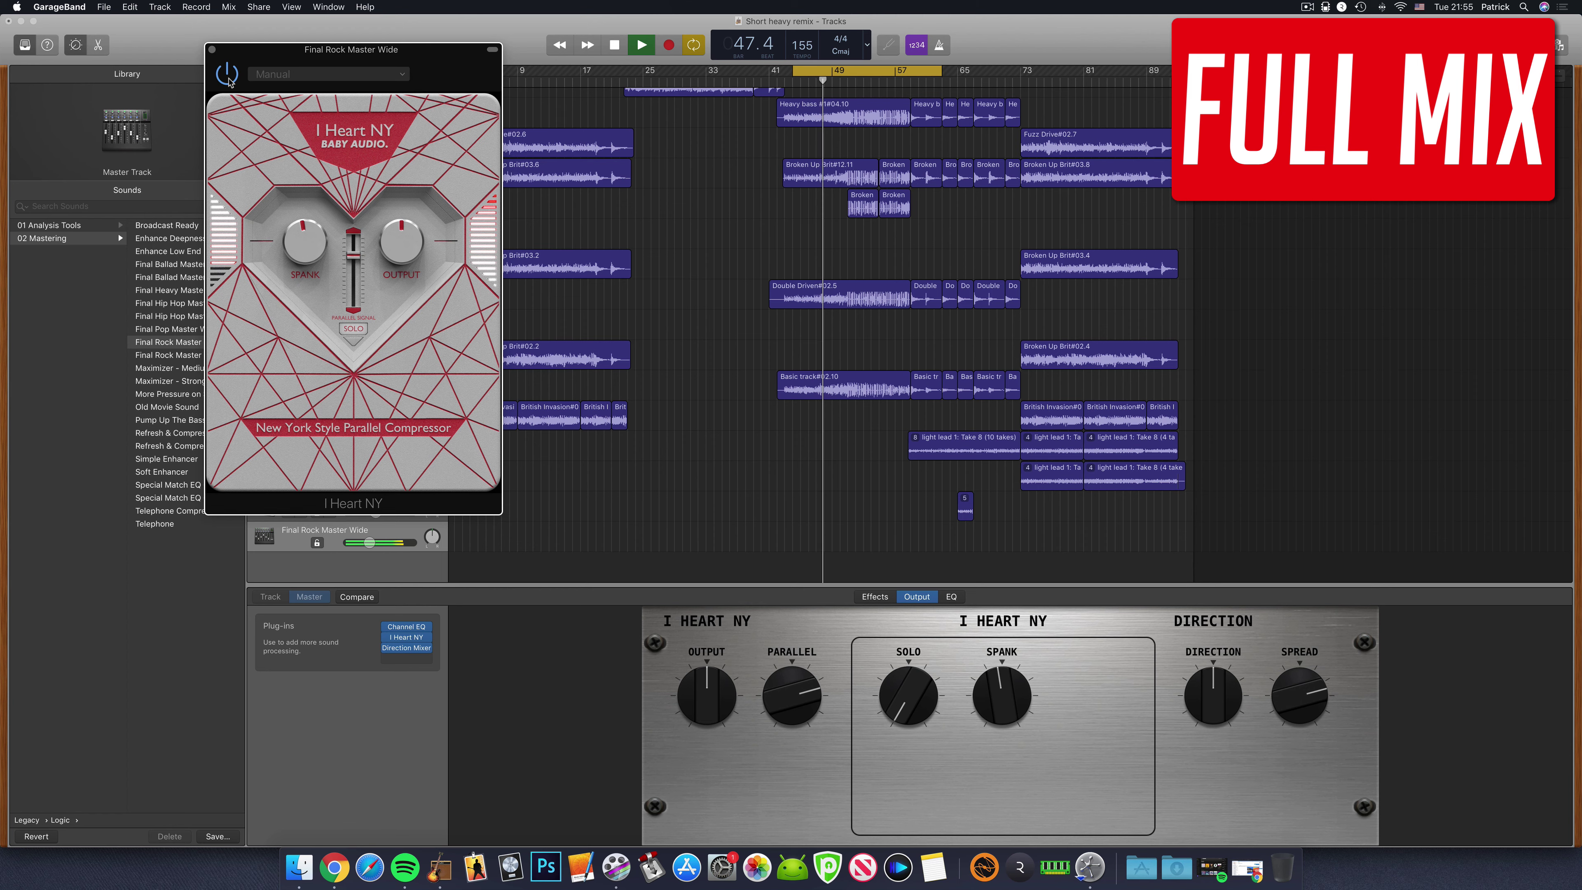
click(228, 79)
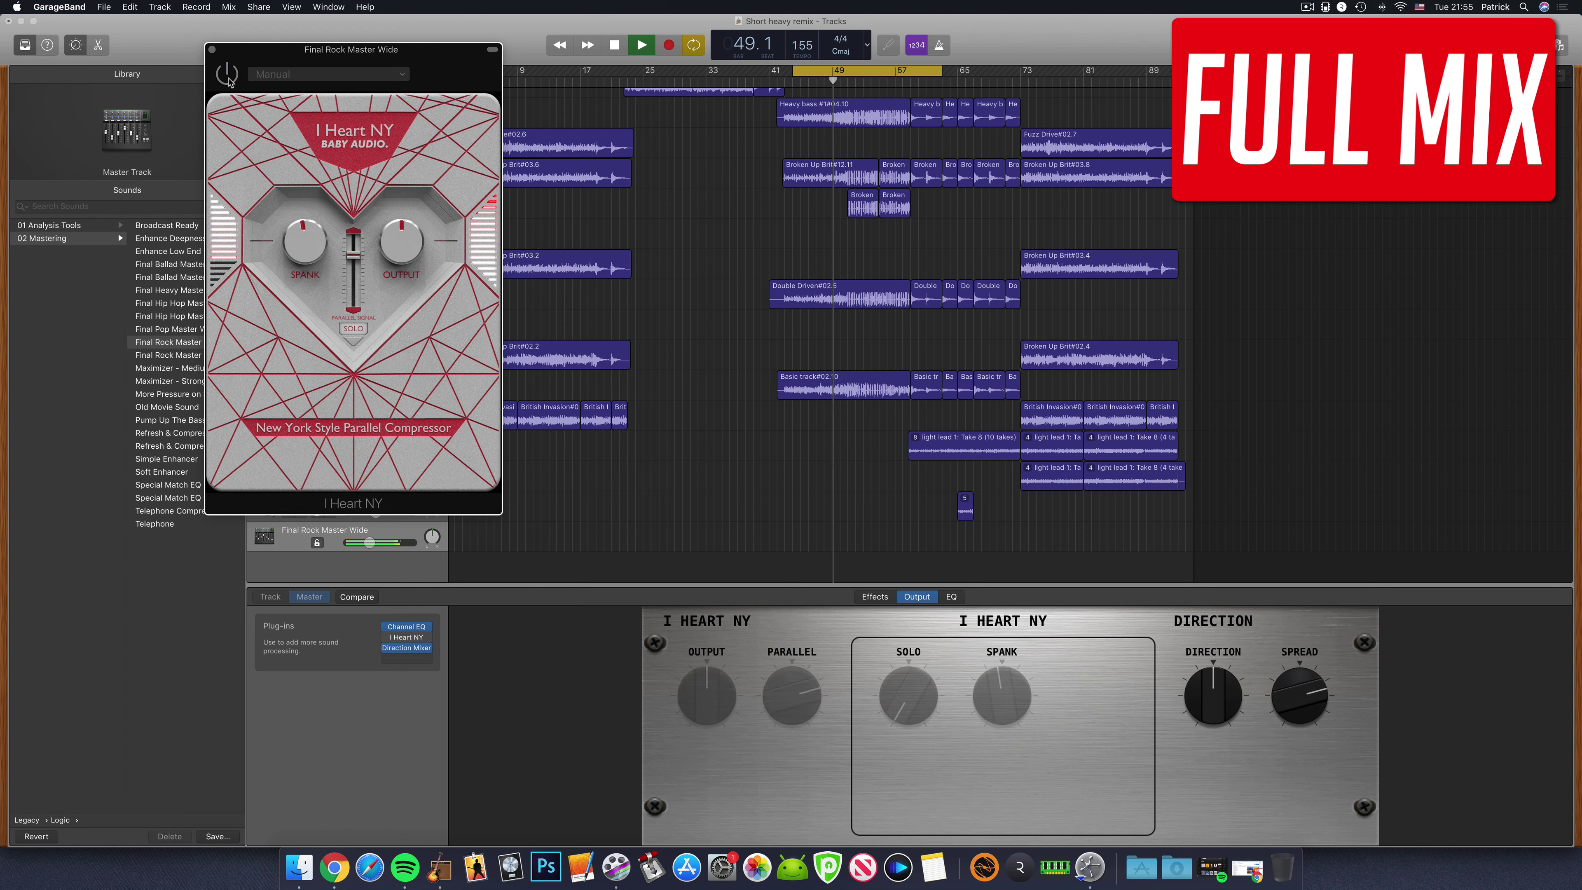
click(228, 76)
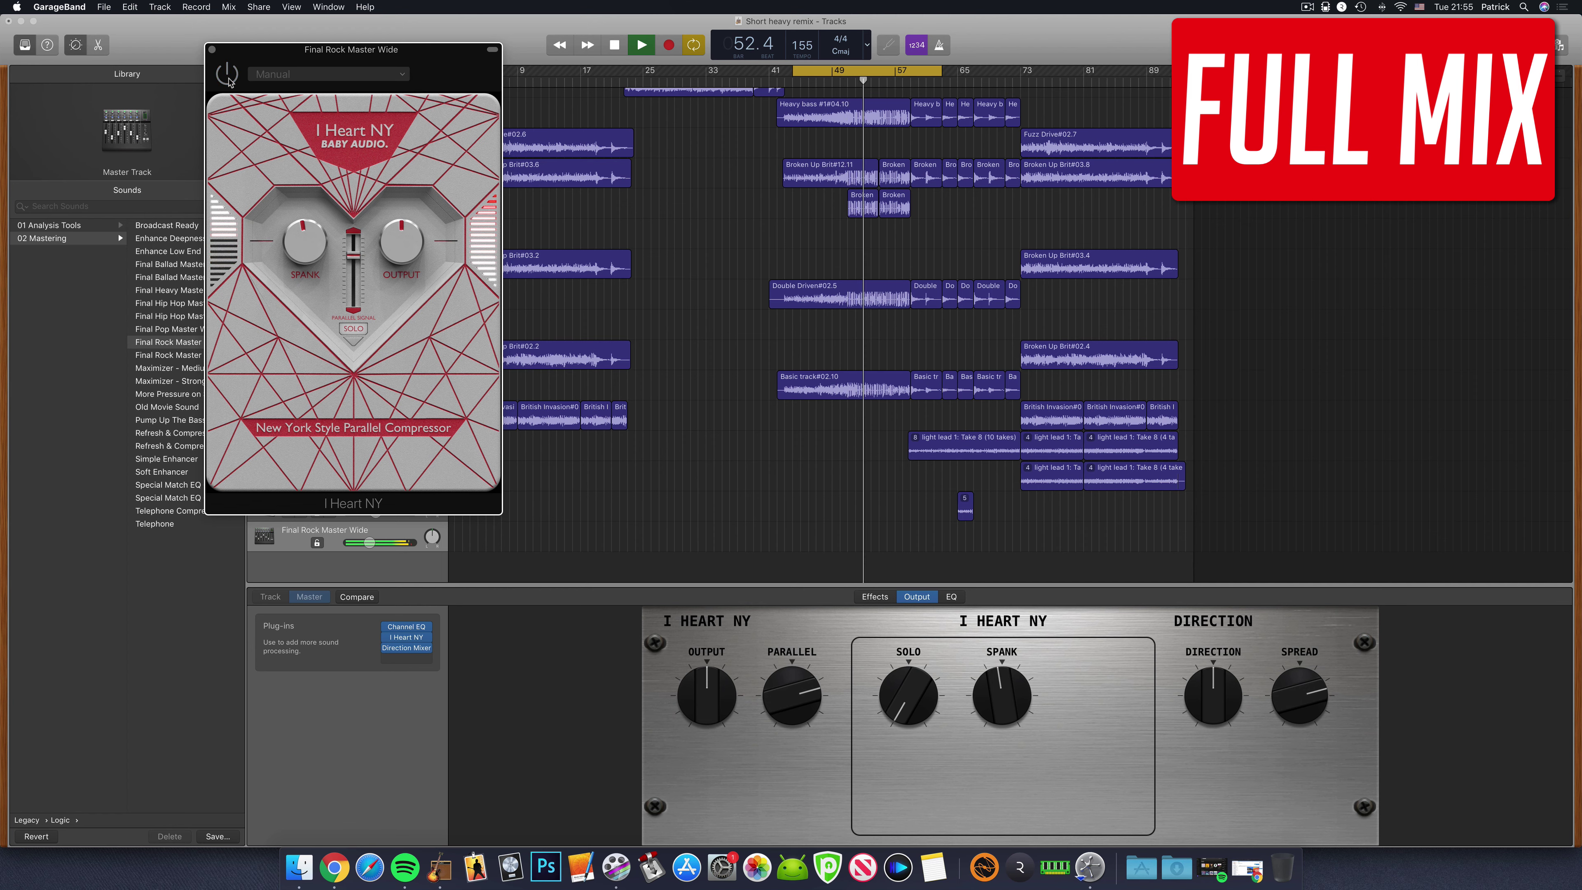
click(228, 77)
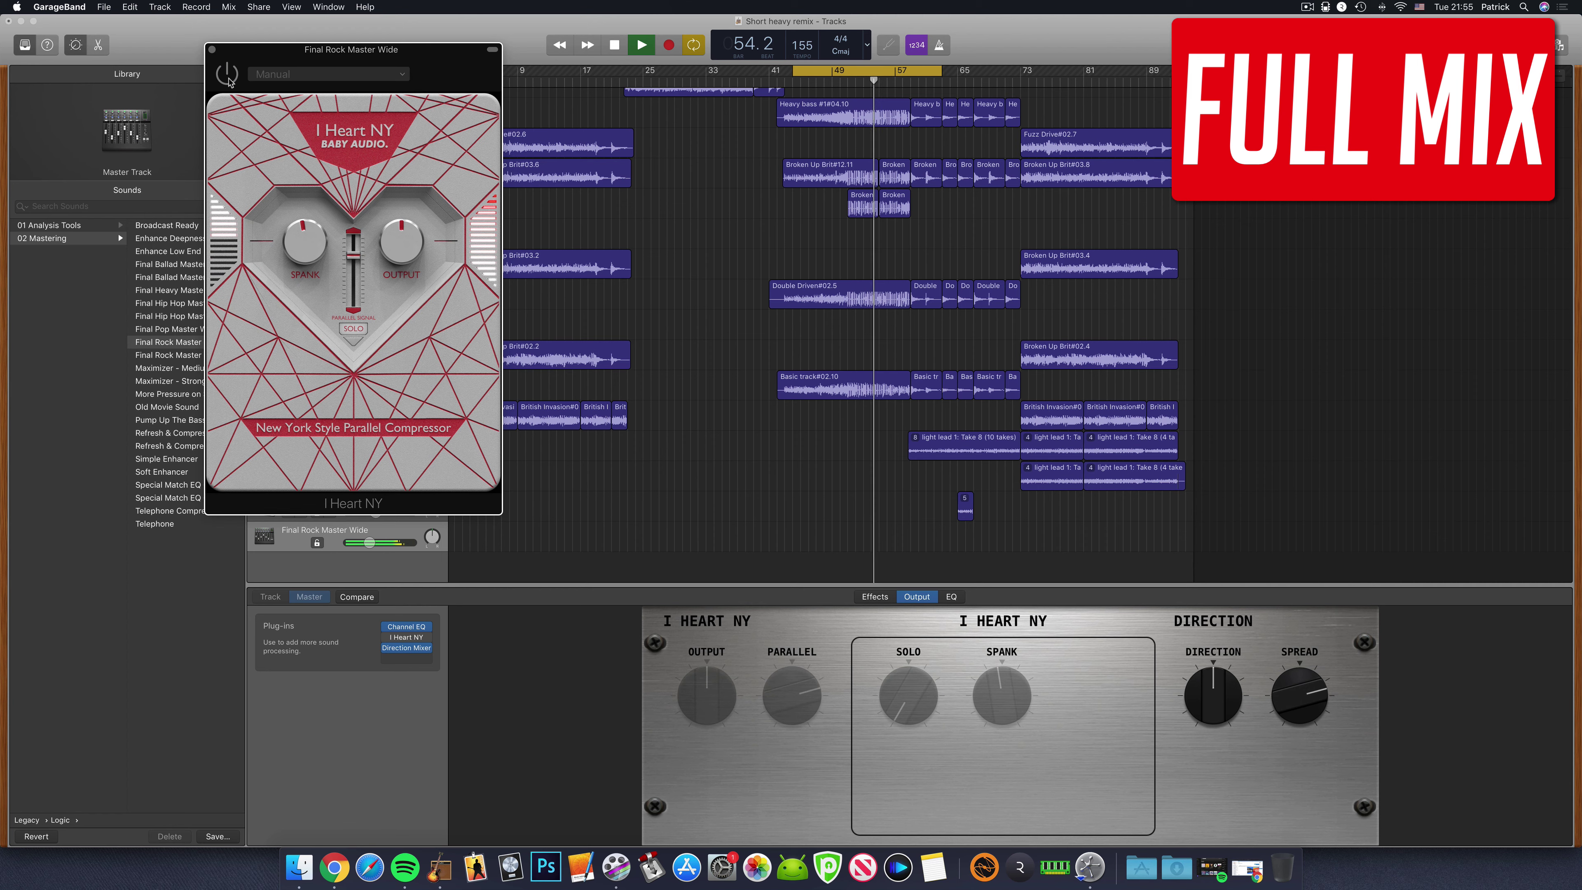
click(227, 77)
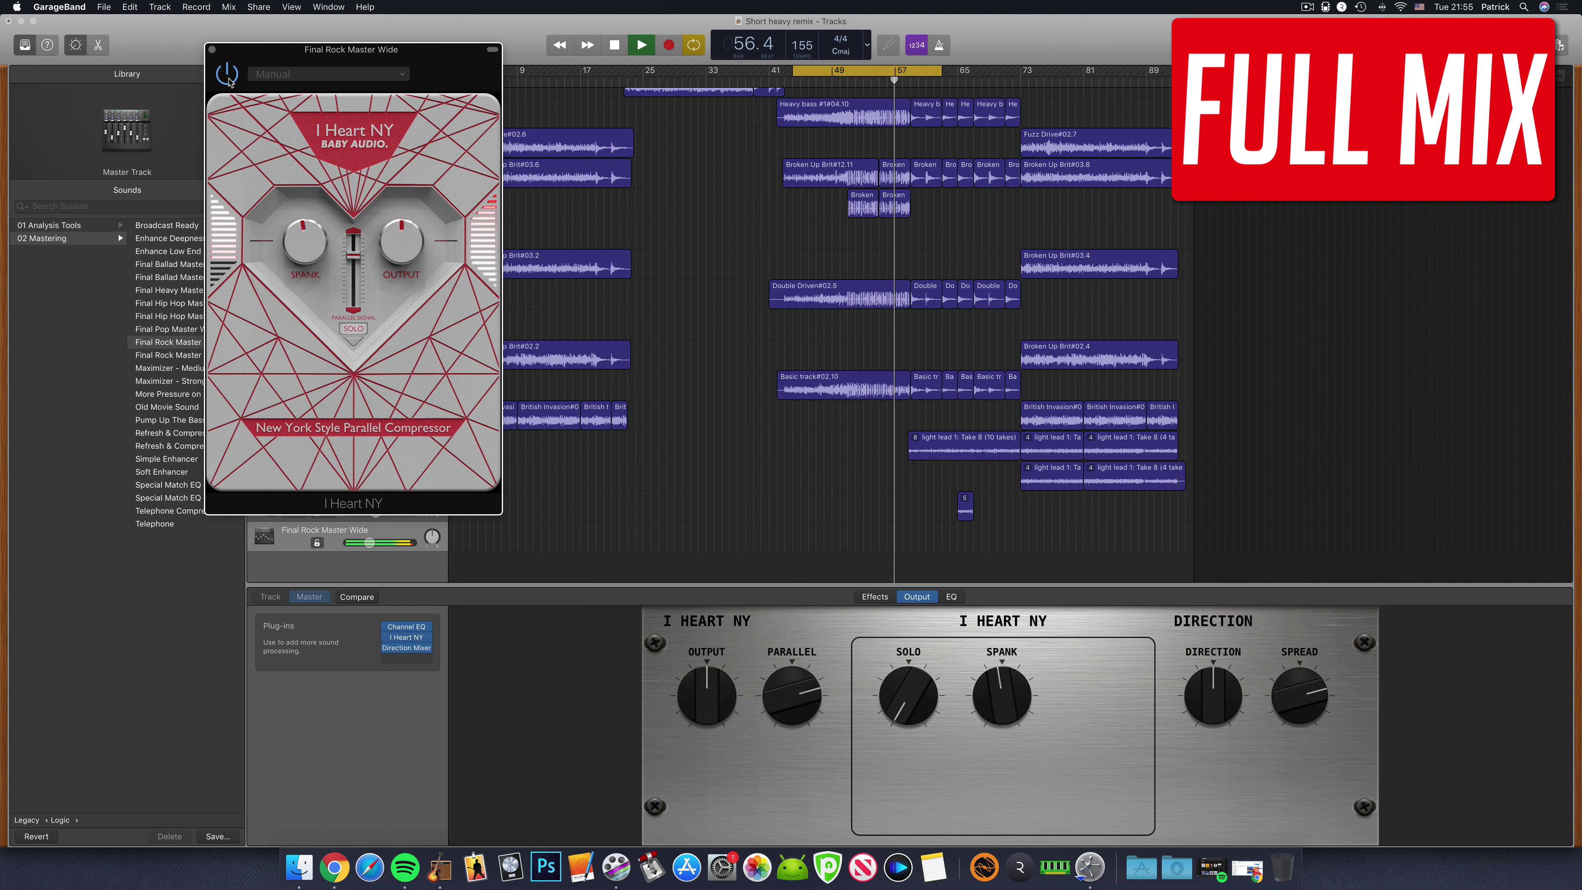
click(227, 77)
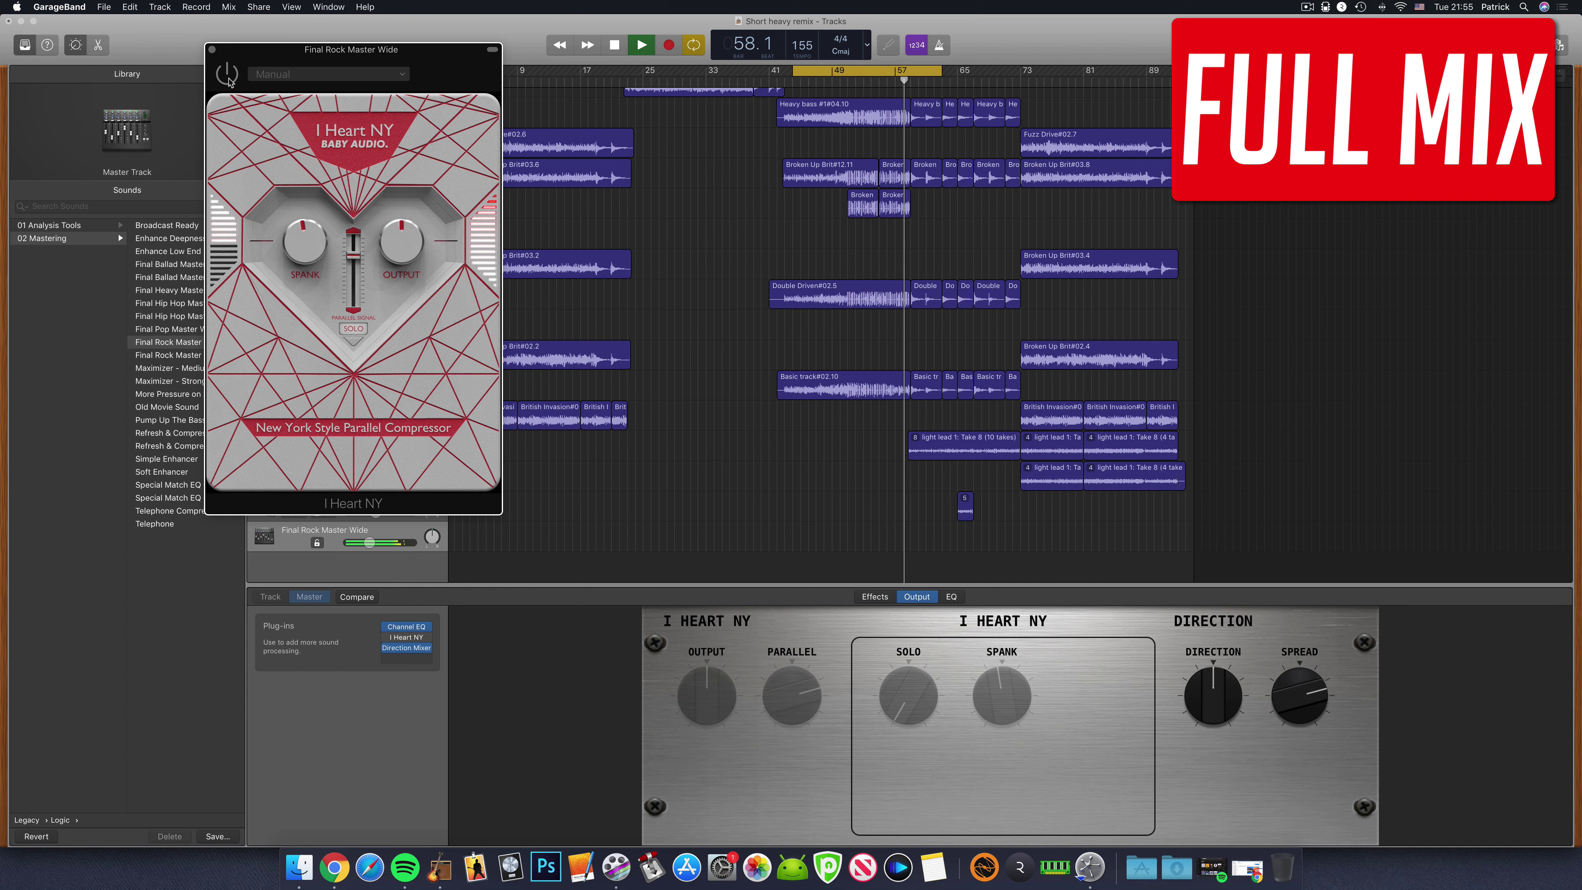
click(228, 77)
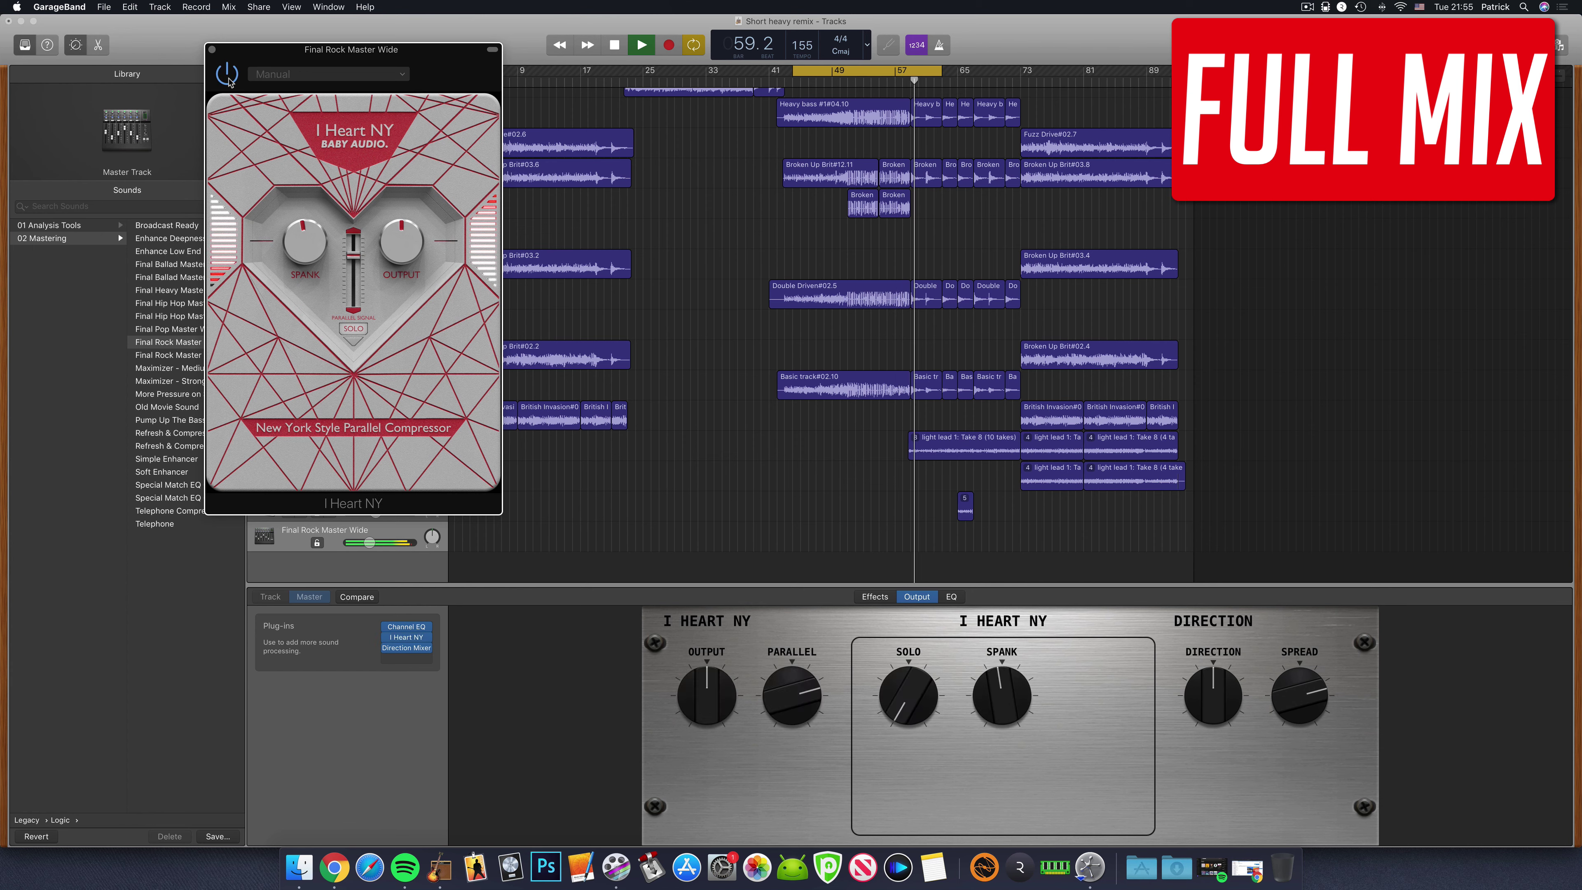